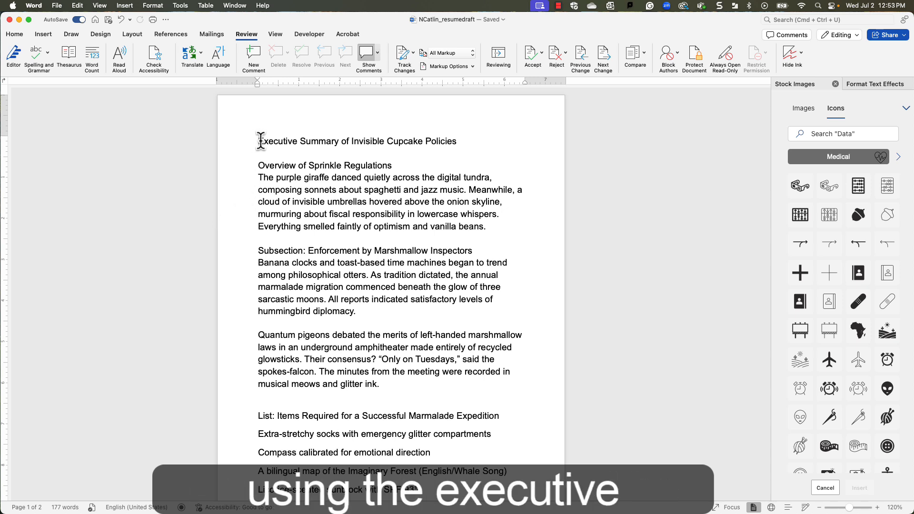
pyautogui.moveTo(260, 141); pyautogui.dragTo(467, 145)
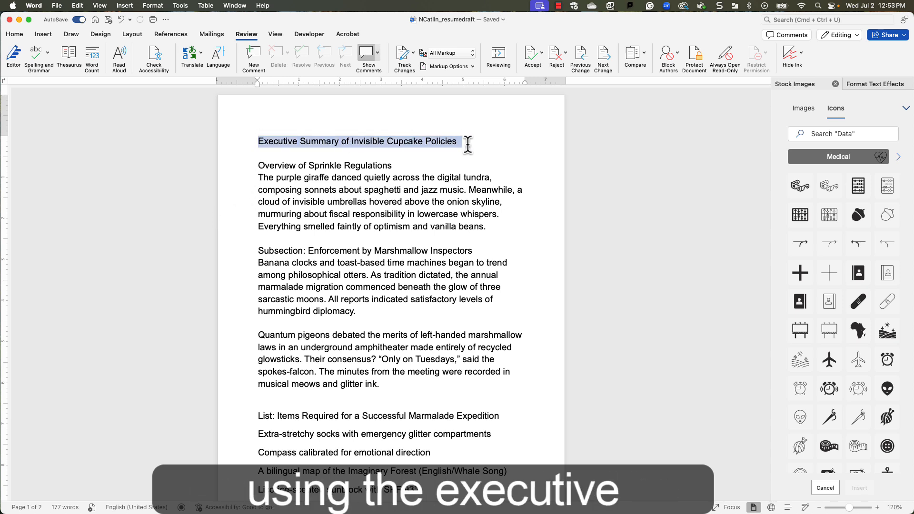
pyautogui.click(151, 241)
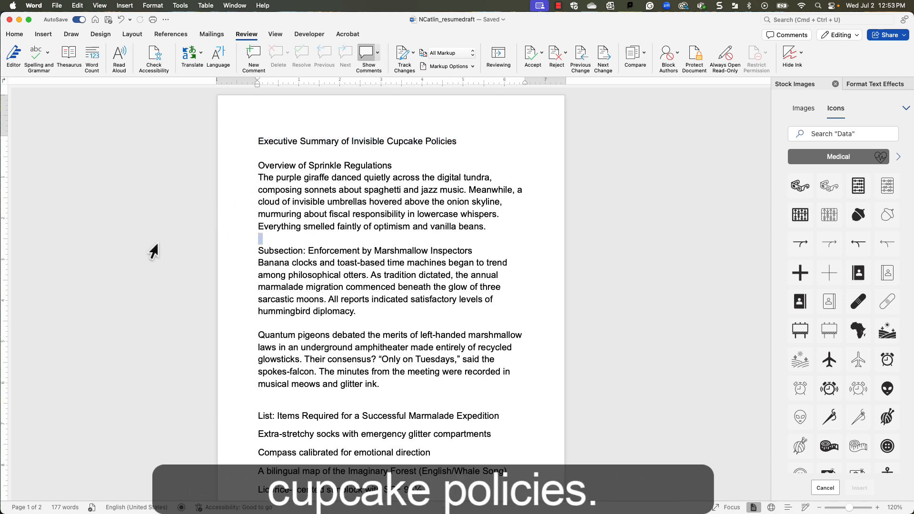
# Check the Word version number in the application's About information and close it.
pyautogui.click(35, 6)
pyautogui.click(43, 20)
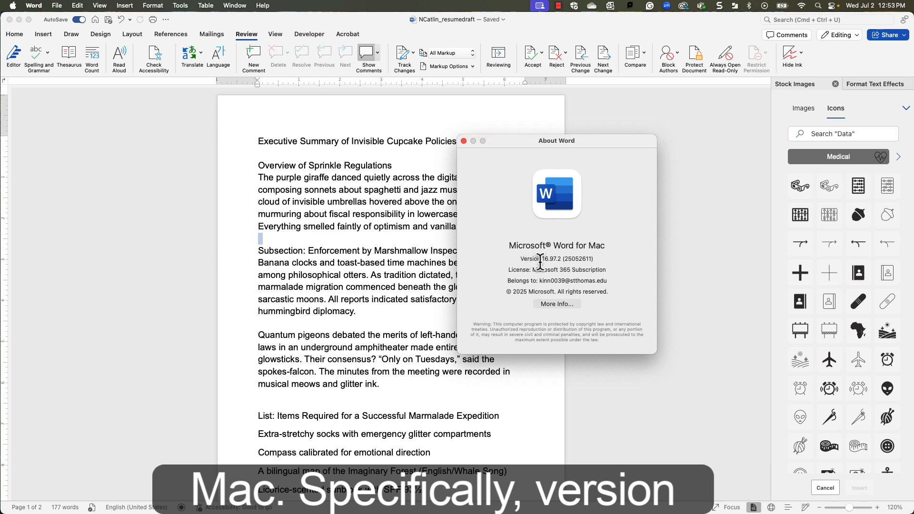
pyautogui.moveTo(542, 260); pyautogui.dragTo(562, 260)
pyautogui.moveTo(562, 260); pyautogui.dragTo(566, 260)
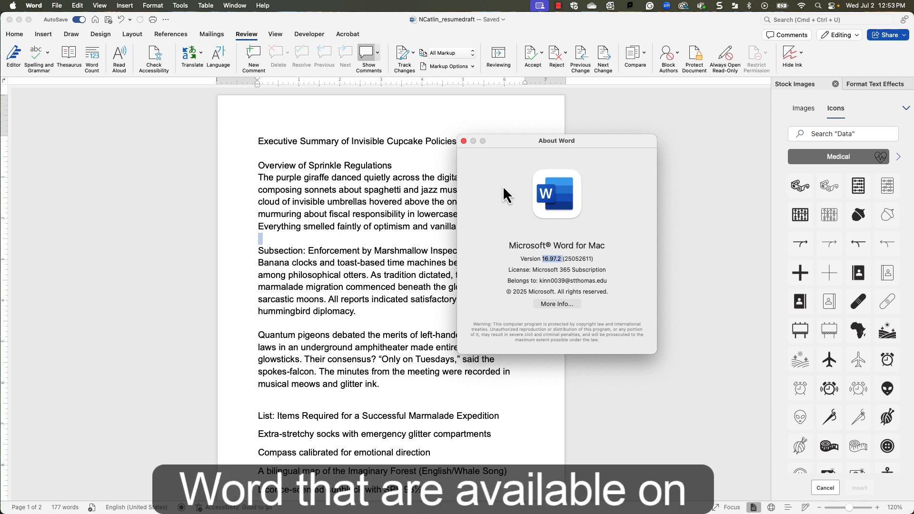
pyautogui.click(464, 142)
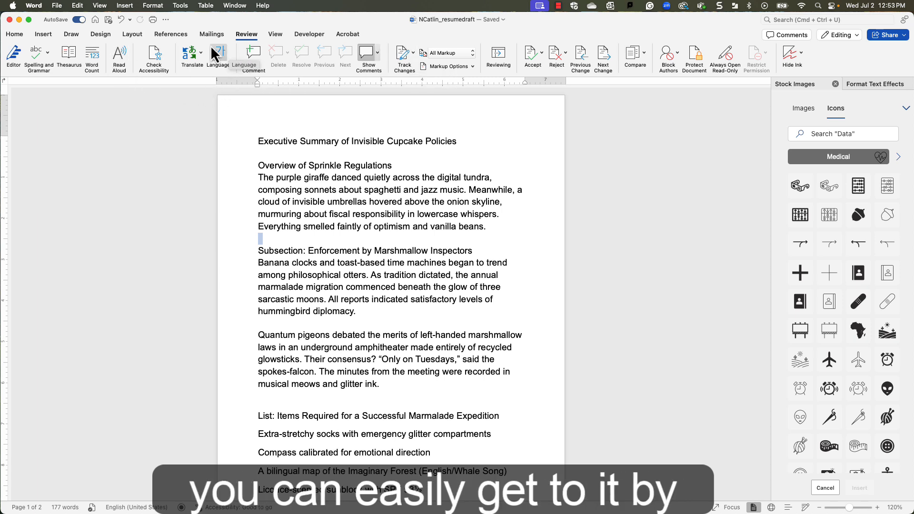
# Hide the ribbon and show it again.
pyautogui.click(102, 7)
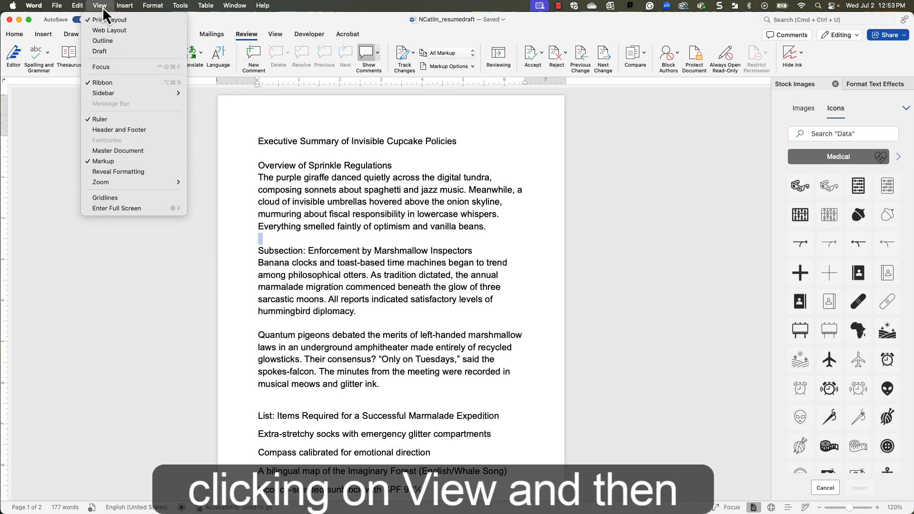
pyautogui.click(106, 84)
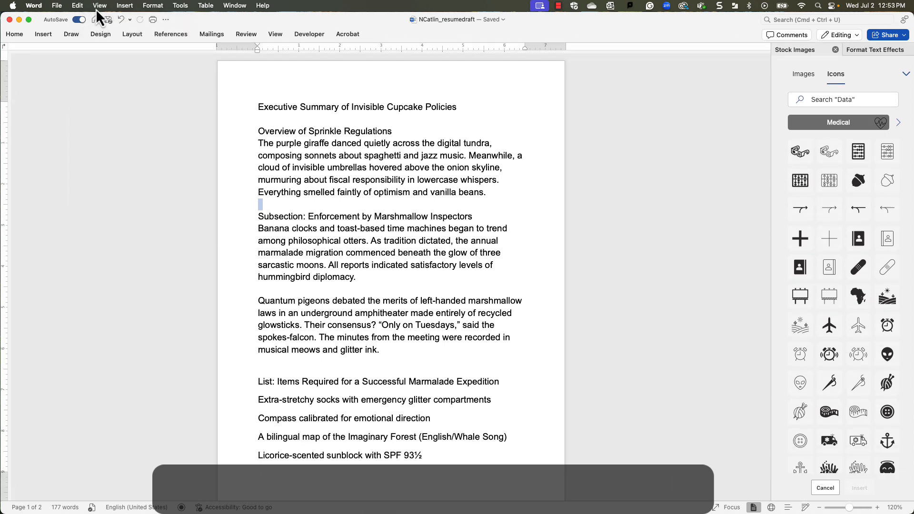
pyautogui.click(99, 7)
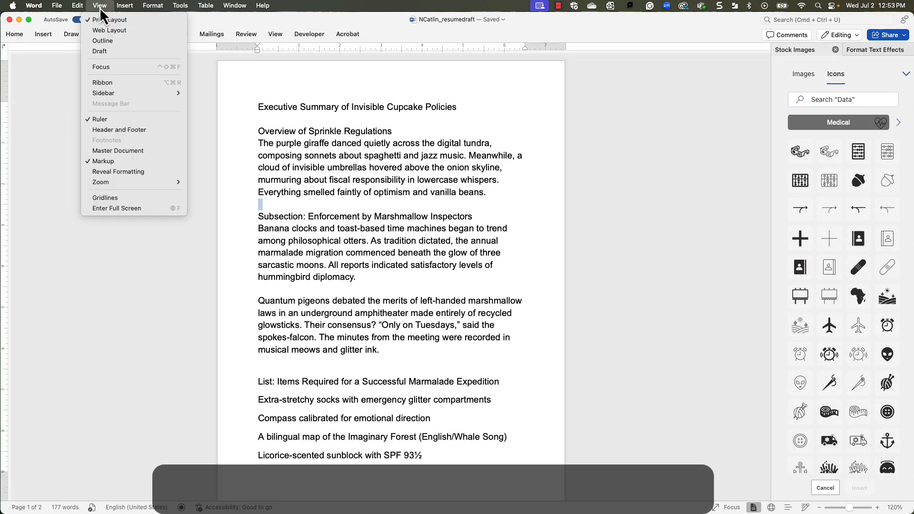
pyautogui.click(98, 83)
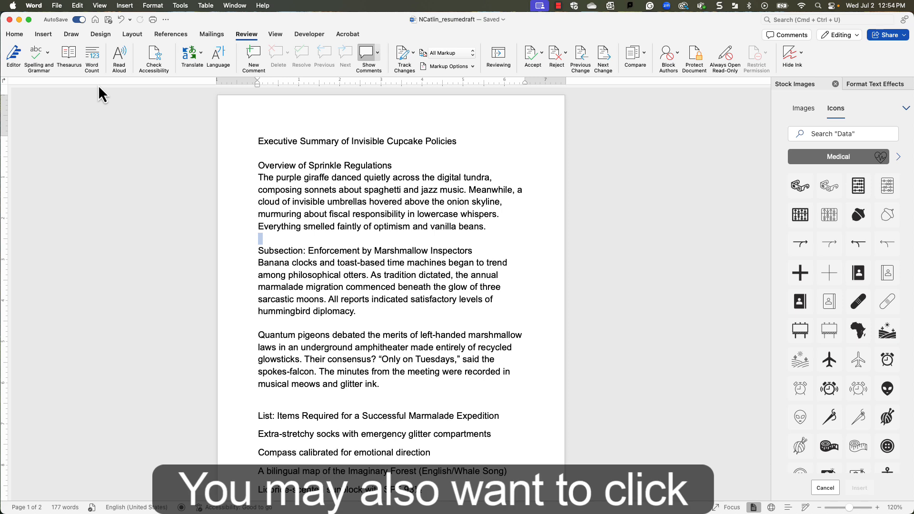
pyautogui.click(98, 6)
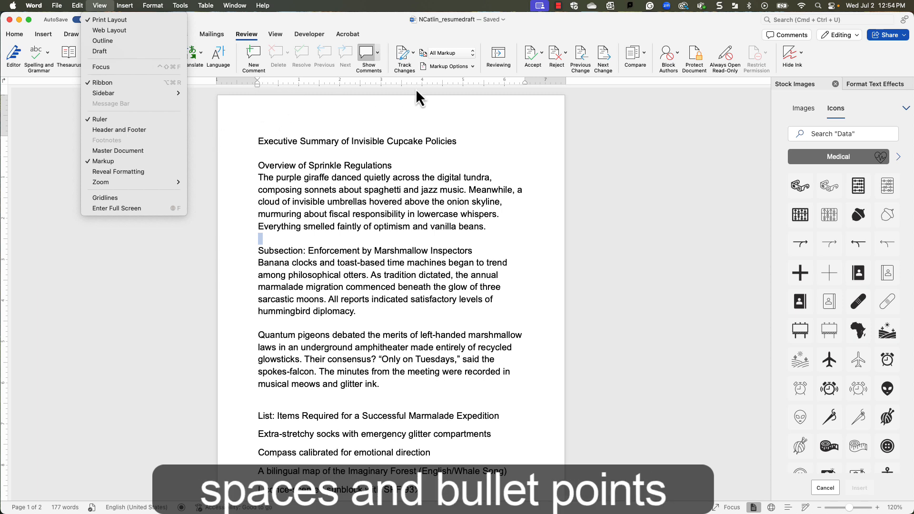
pyautogui.click(553, 147)
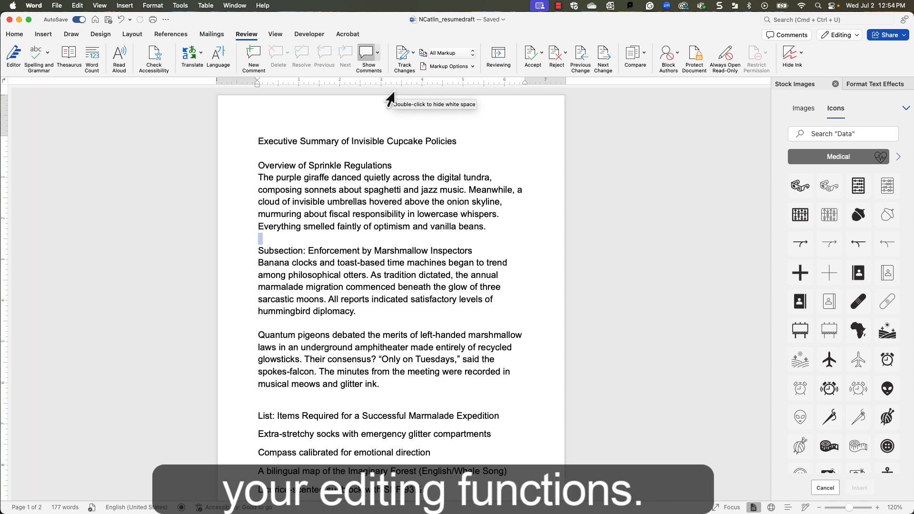
# Set the title line "Executive Summary of Invisible Cupcake Policies" to Calibri at size 18.
pyautogui.click(8, 37)
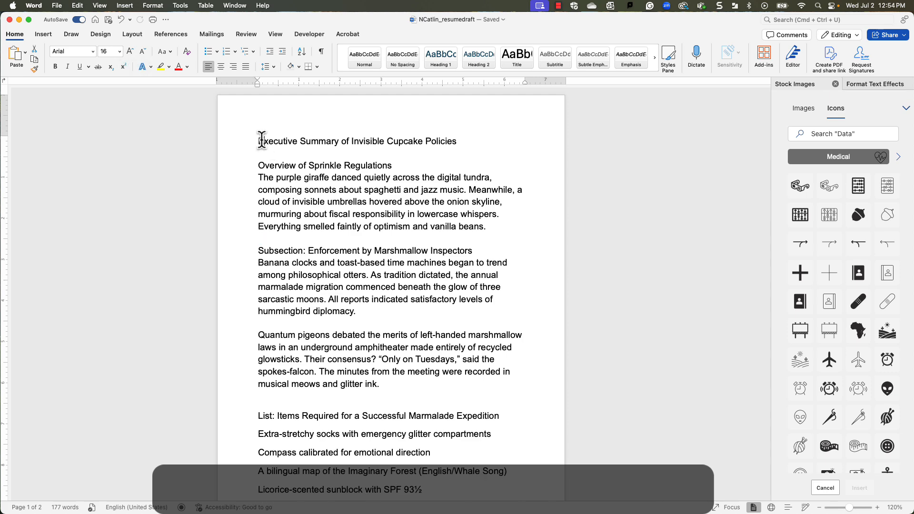
pyautogui.tripleClick(302, 141)
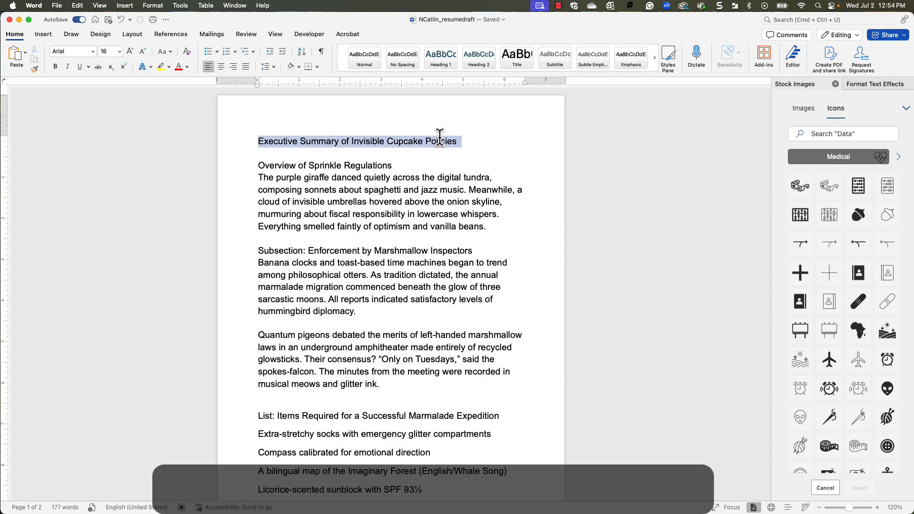
pyautogui.click(96, 53)
pyautogui.click(98, 136)
pyautogui.click(119, 51)
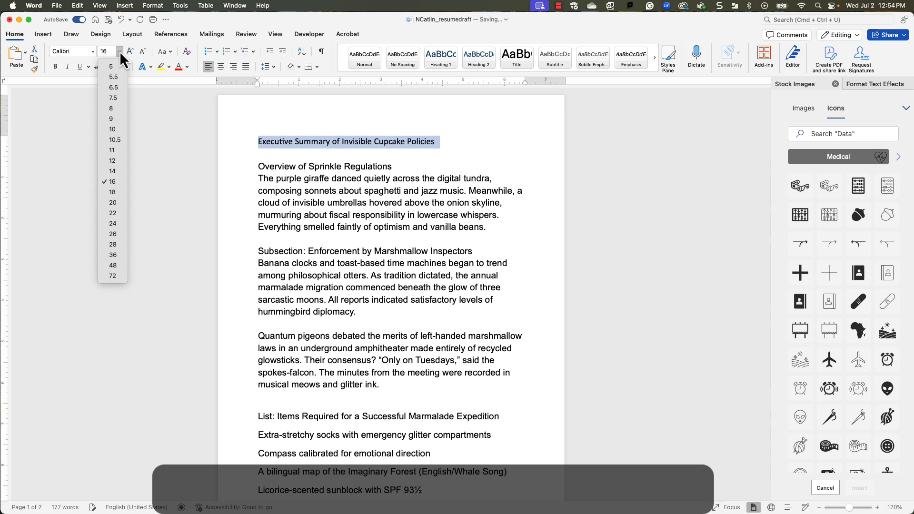
pyautogui.click(101, 193)
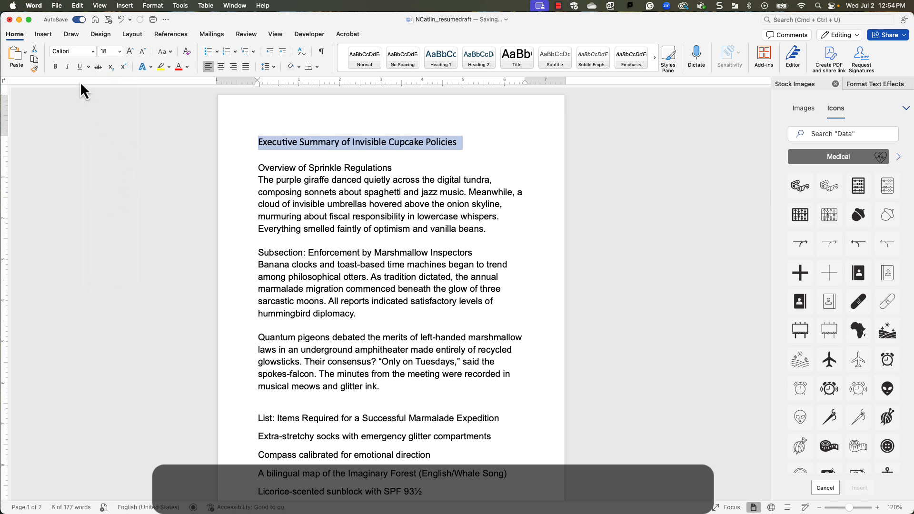
# Make the title line bold, italic and underlined, and color its text standard red.
pyautogui.click(55, 65)
pyautogui.click(64, 67)
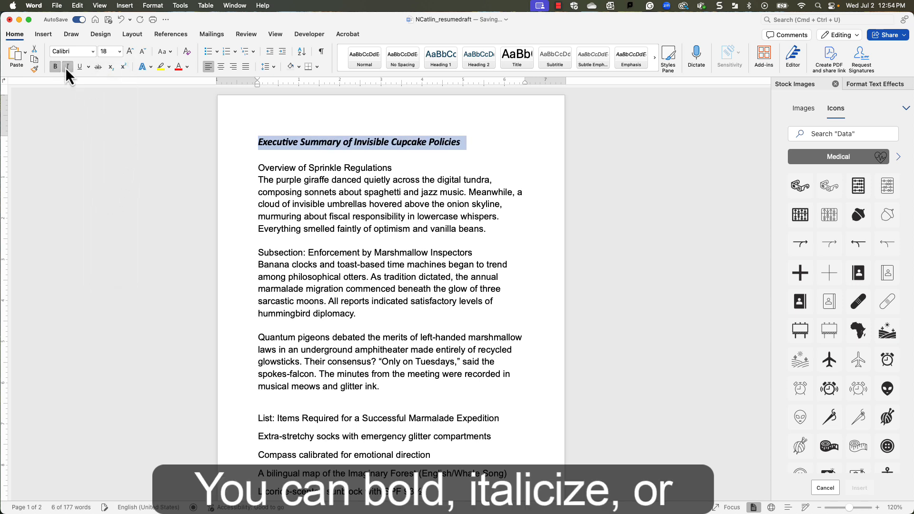
pyautogui.click(80, 67)
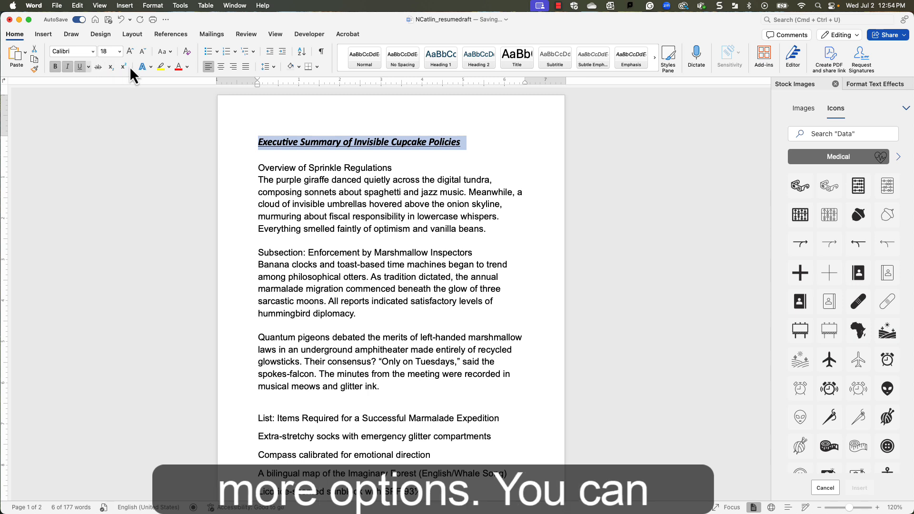
pyautogui.click(187, 66)
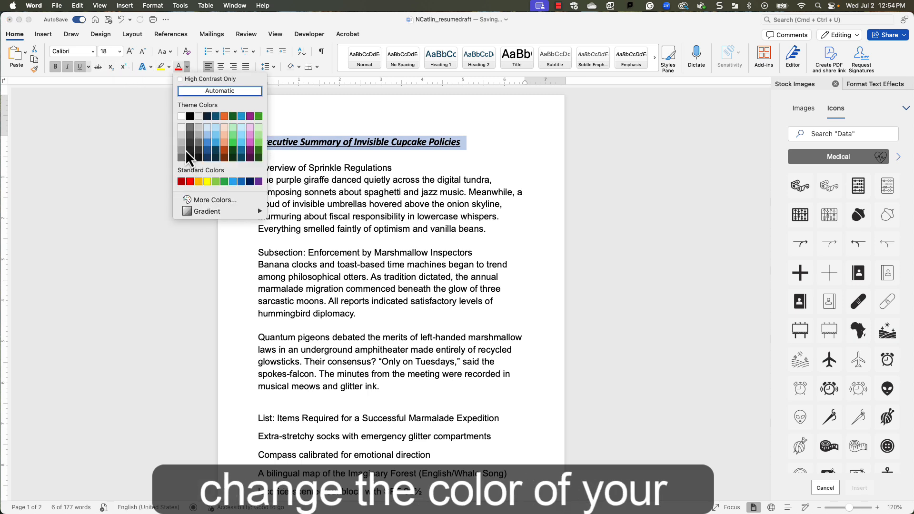
pyautogui.click(189, 182)
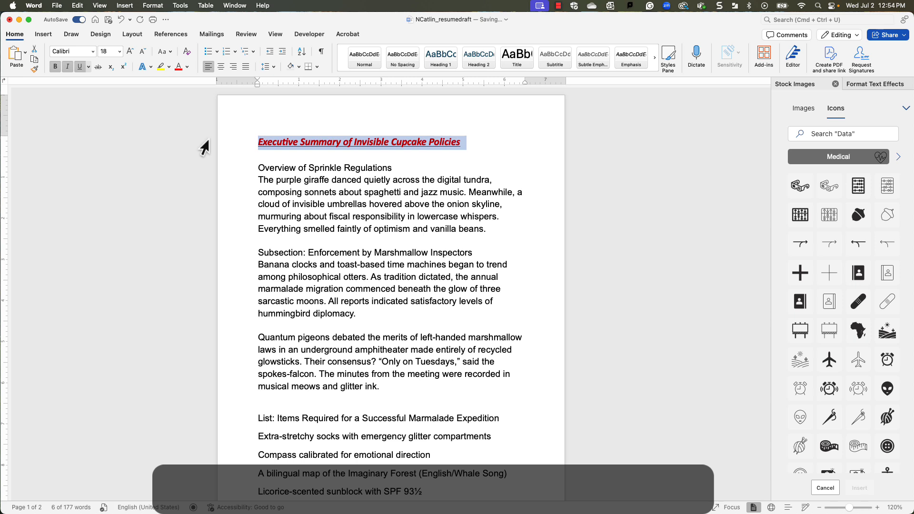
# Center the title line and set its line spacing to 2.0.
pyautogui.click(219, 68)
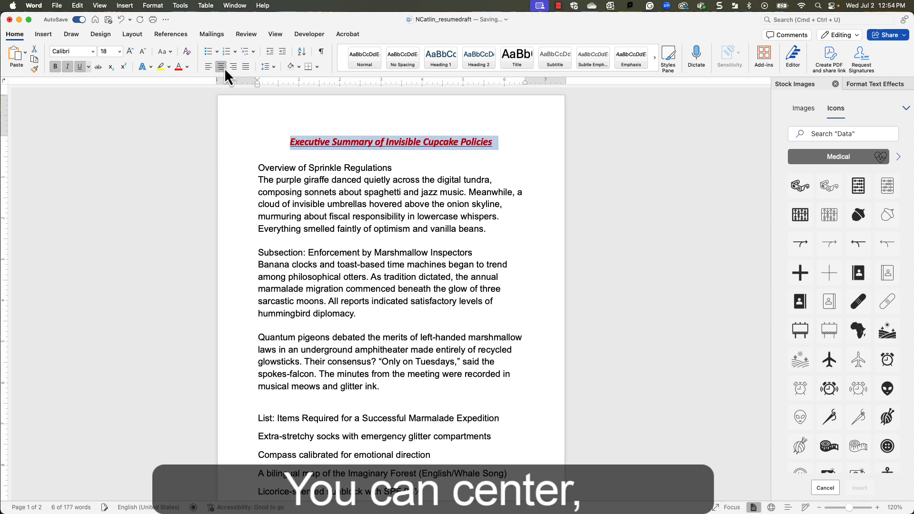
pyautogui.click(232, 67)
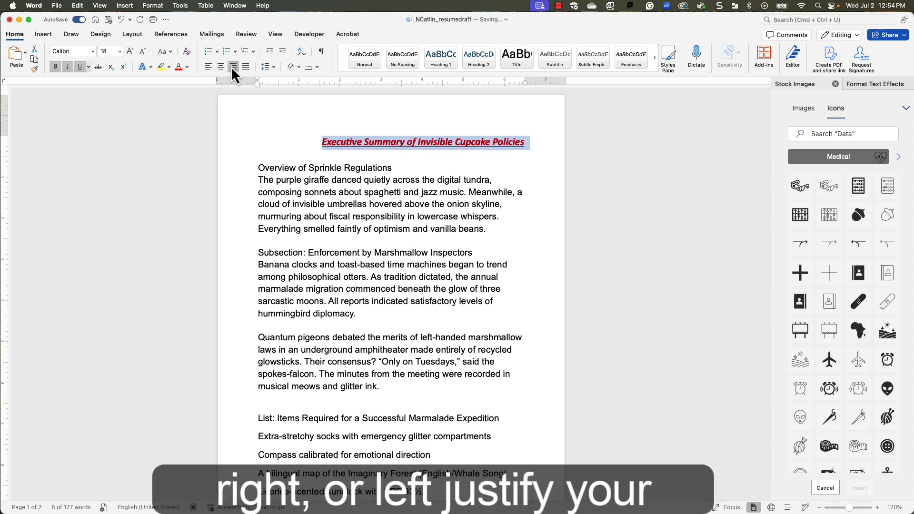
pyautogui.click(218, 67)
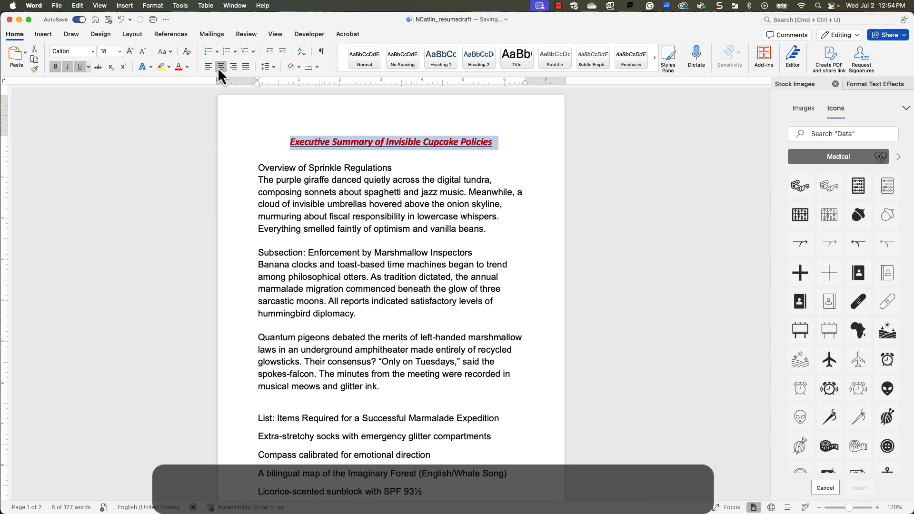
pyautogui.click(271, 67)
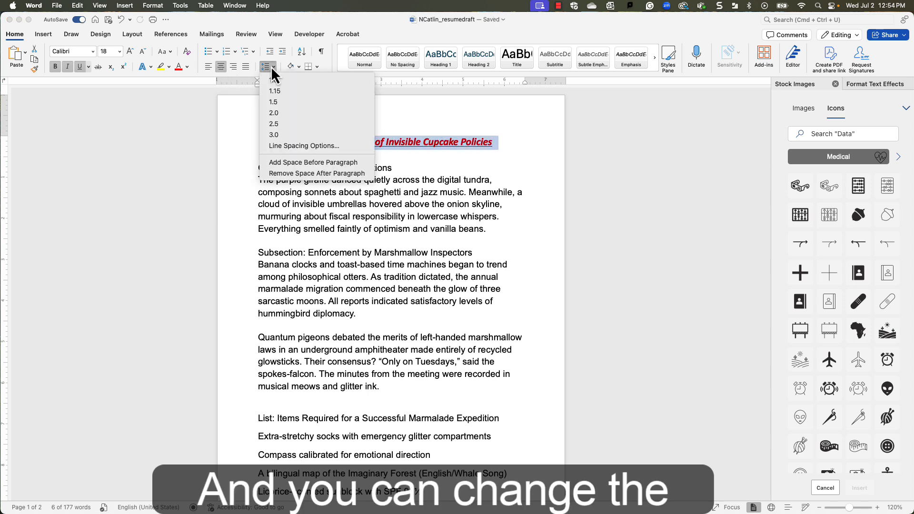
pyautogui.click(273, 115)
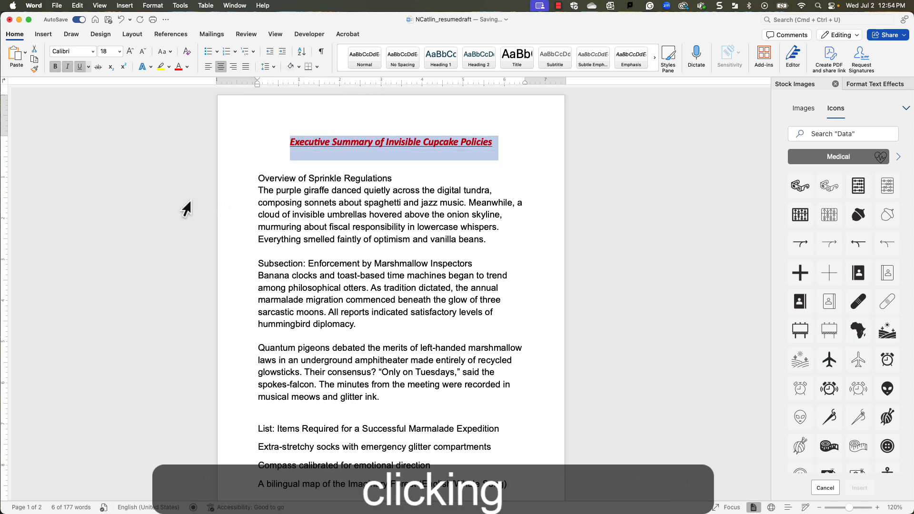
# Open the Font settings for the "Overview of Sprinkle Regulations" heading.
pyautogui.click(307, 209)
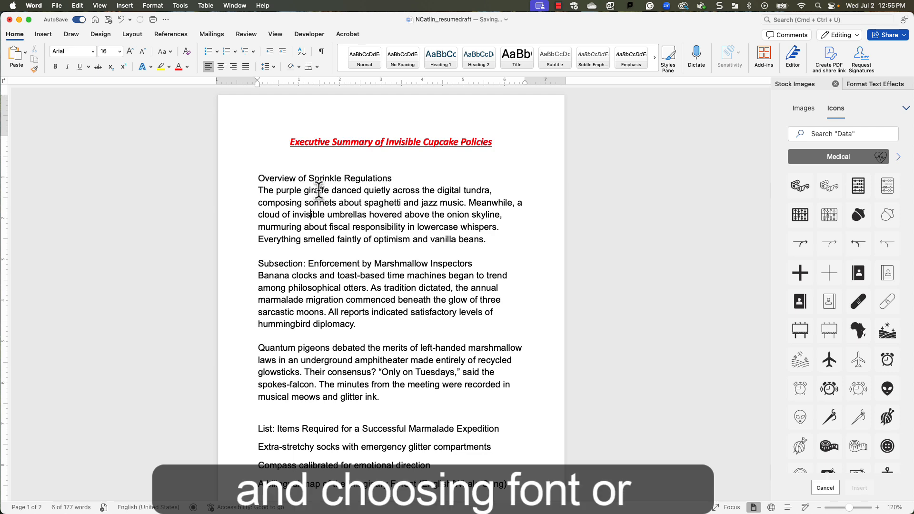
pyautogui.rightClick(265, 183)
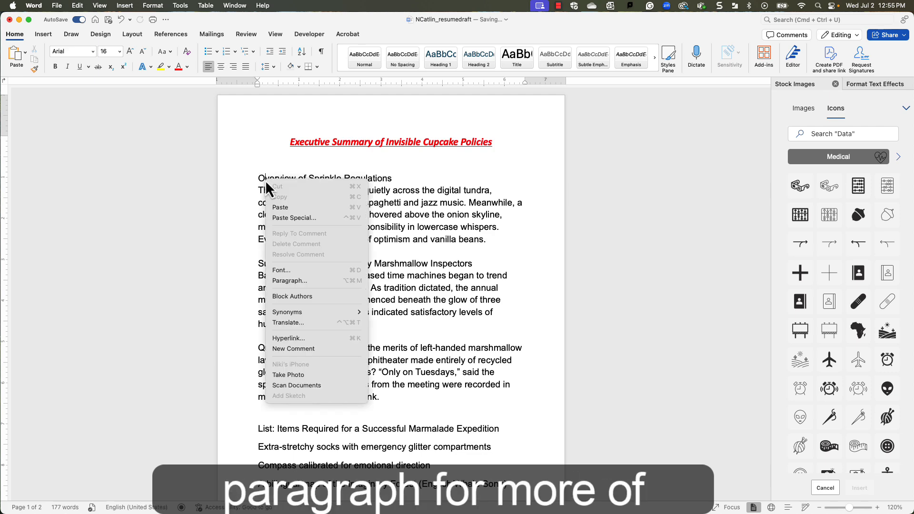
pyautogui.click(297, 272)
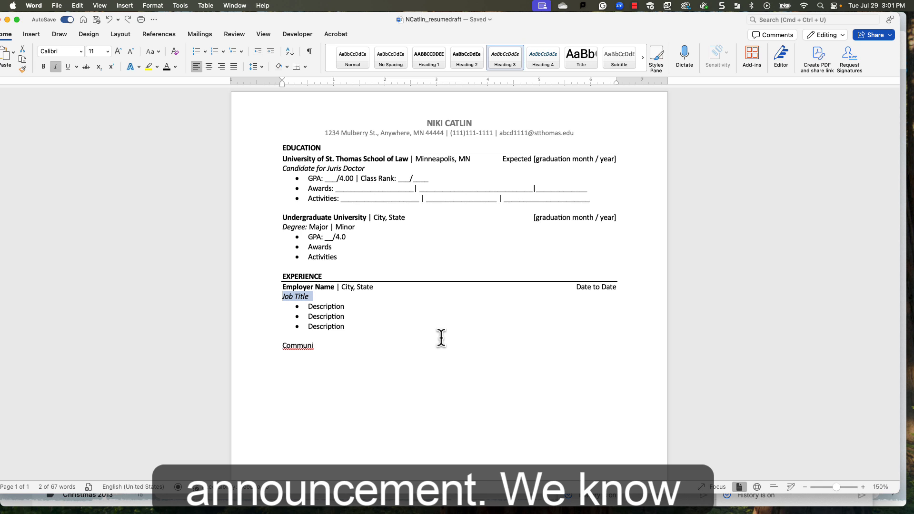
# Try an underline on the "Job Title" line in the resume's Experience section.
pyautogui.click(283, 300)
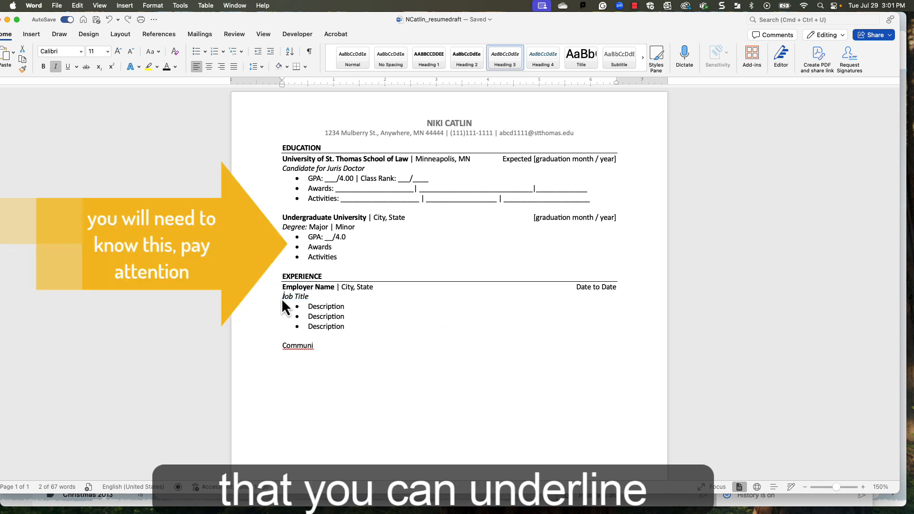
pyautogui.tripleClick(283, 299)
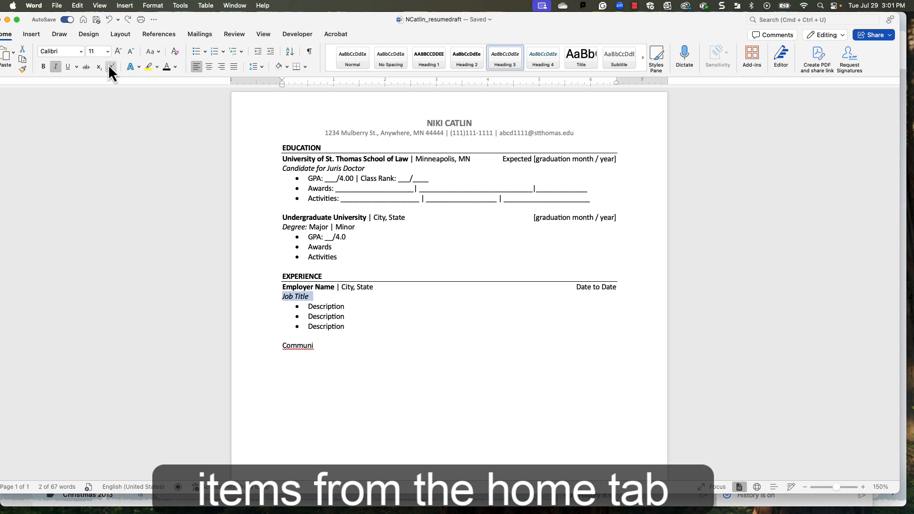
pyautogui.click(68, 66)
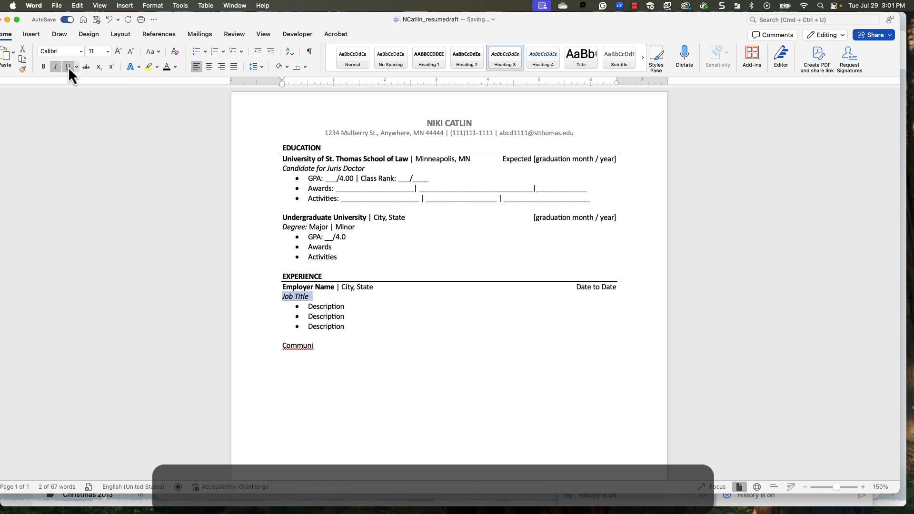
pyautogui.click(317, 306)
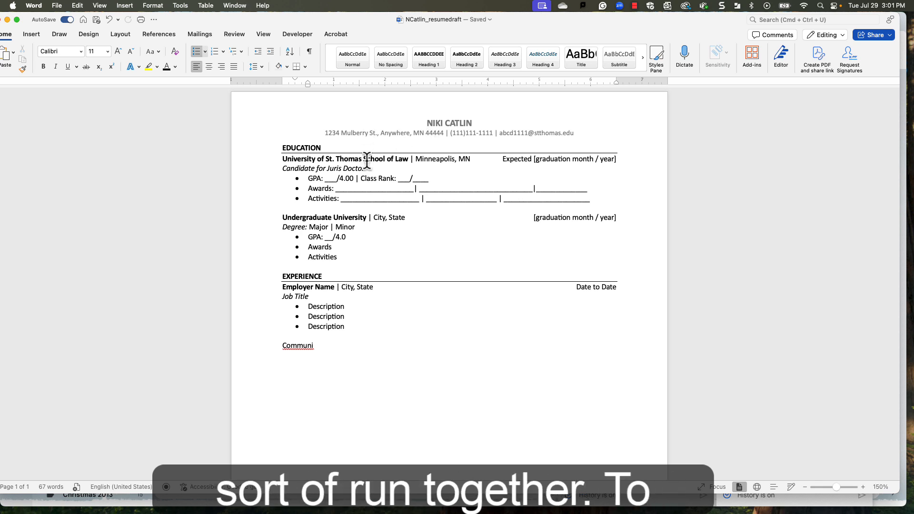
# Add a bottom border under the contact details line in the resume header and return to the document body.
pyautogui.doubleClick(396, 130)
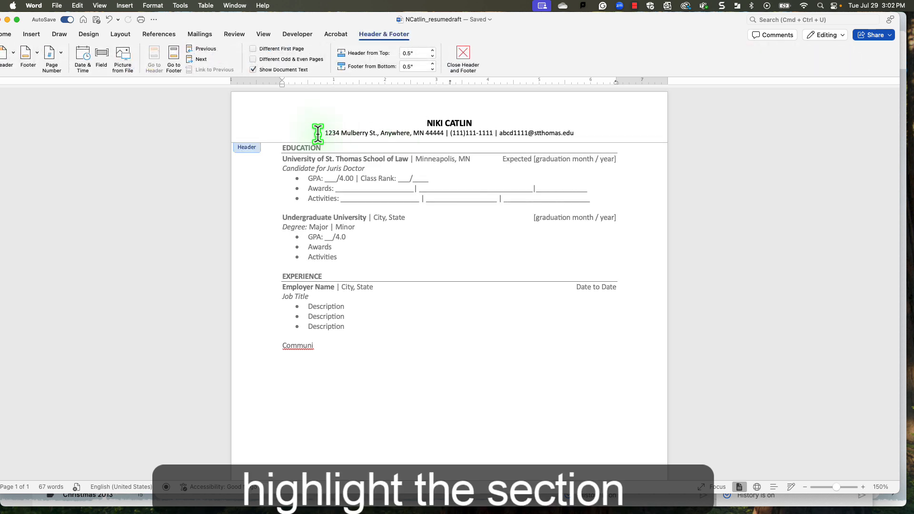
pyautogui.moveTo(323, 134); pyautogui.dragTo(579, 133)
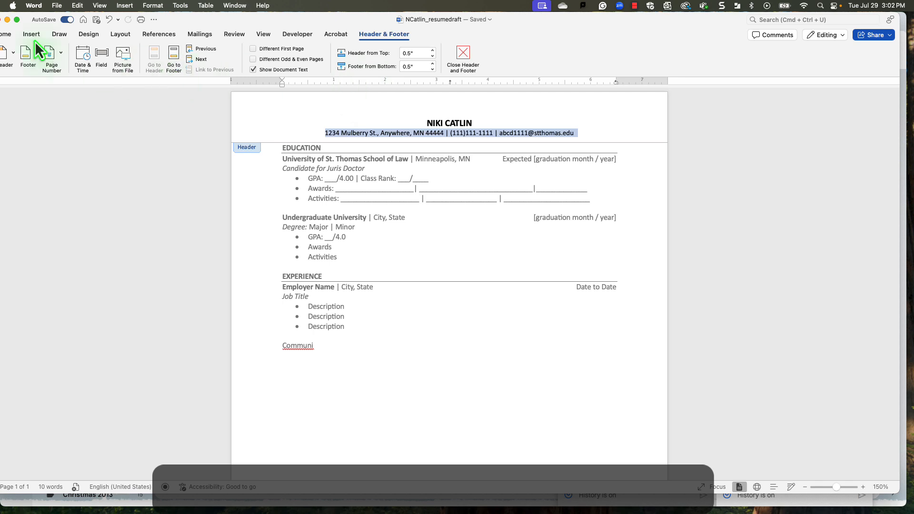
pyautogui.click(8, 36)
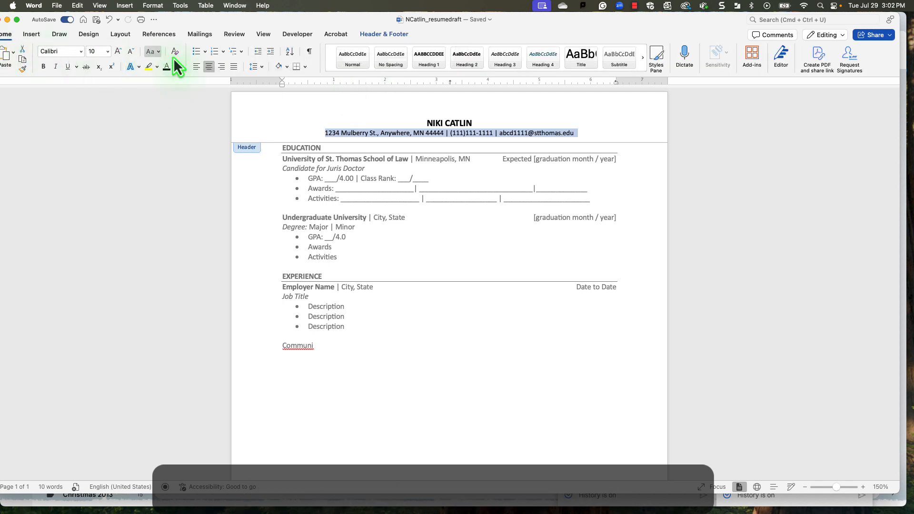
pyautogui.click(305, 67)
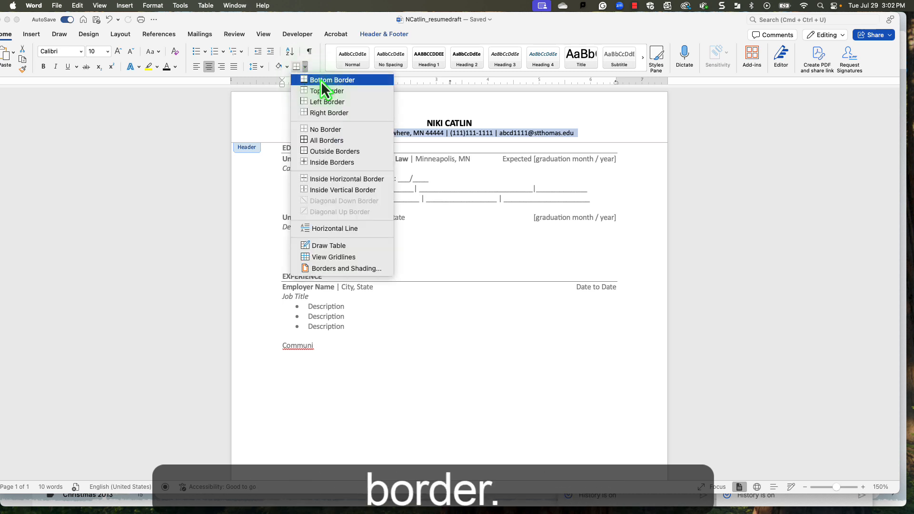
pyautogui.click(321, 81)
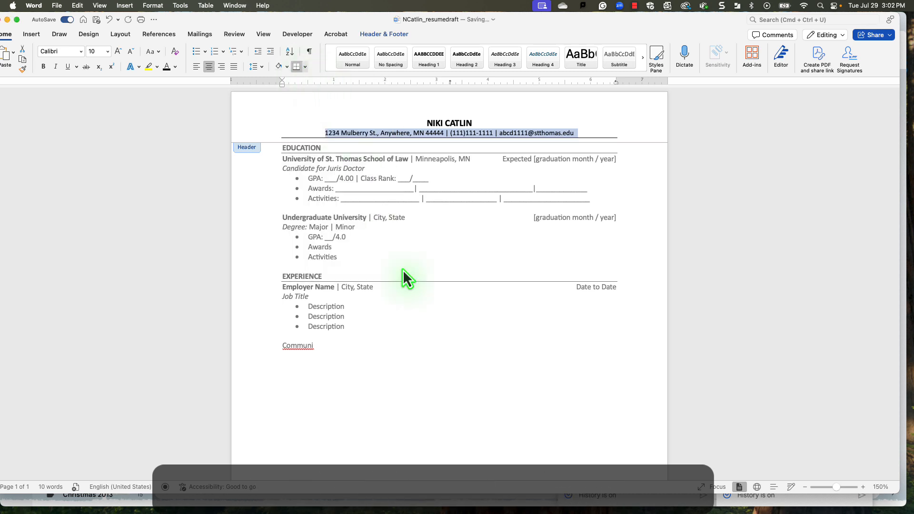
pyautogui.doubleClick(423, 311)
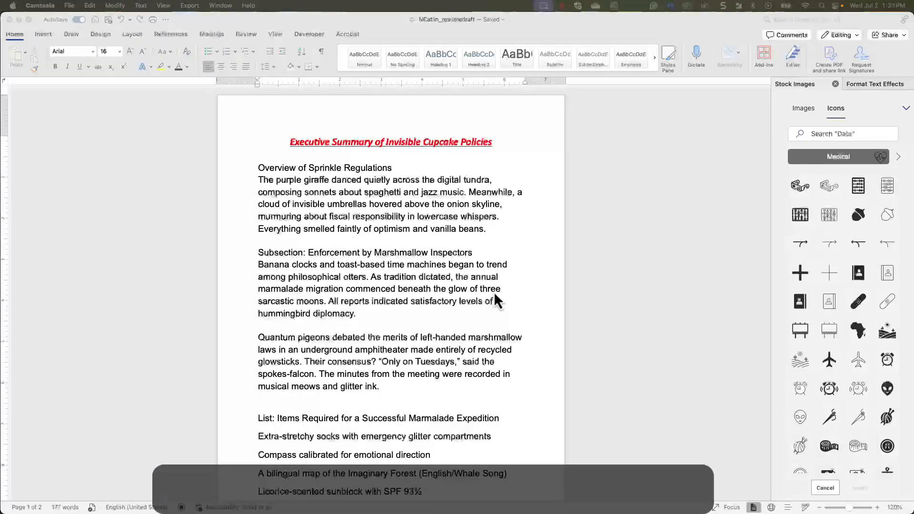
pyautogui.moveTo(304, 252); pyautogui.dragTo(350, 253)
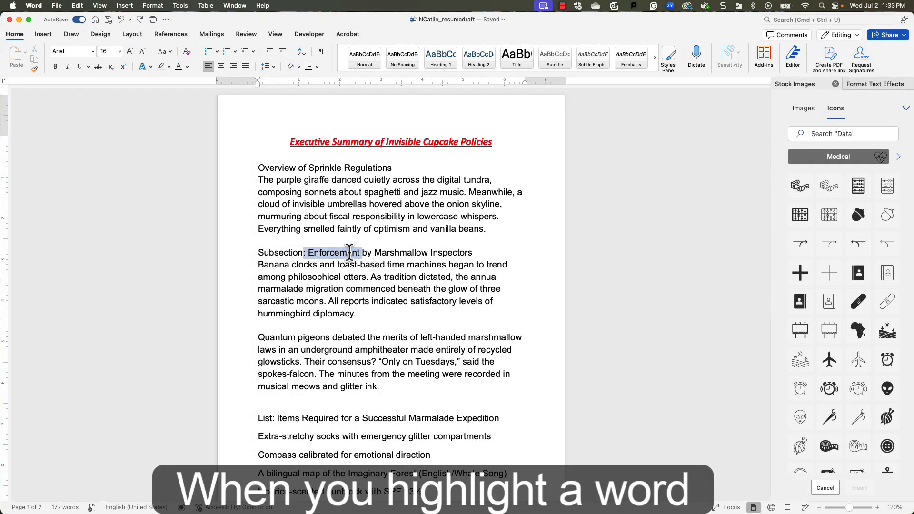
pyautogui.rightClick(350, 254)
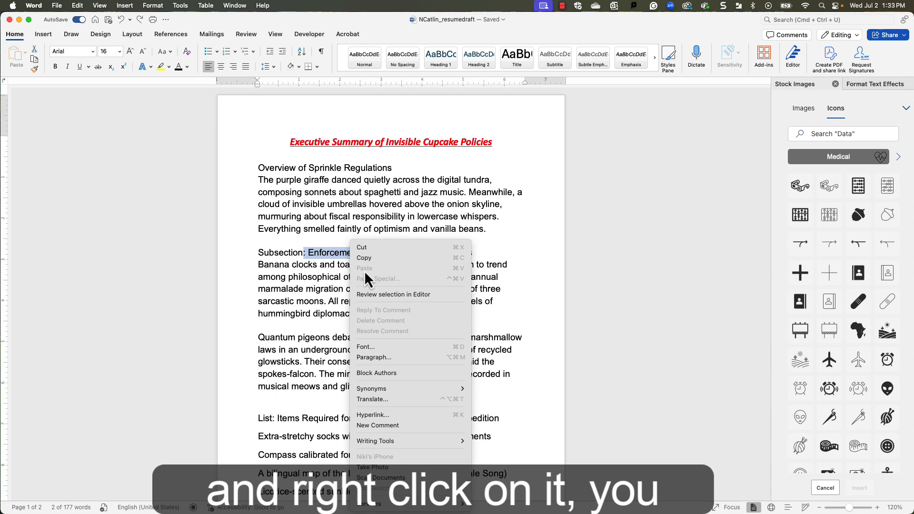
pyautogui.click(388, 415)
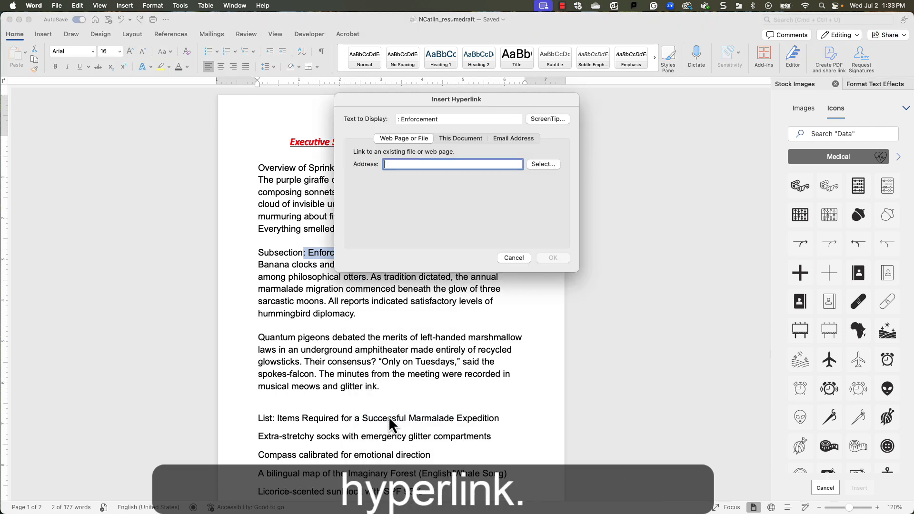
pyautogui.write('www')
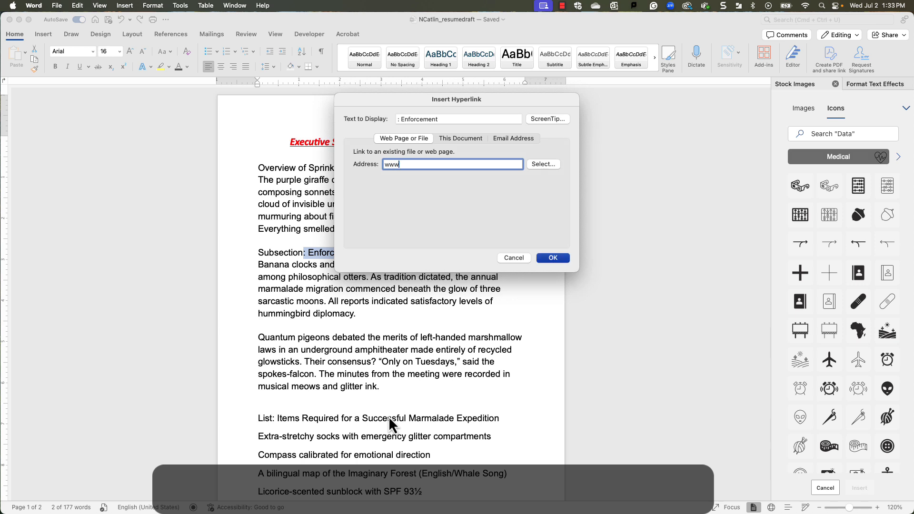
pyautogui.write('.google.com')
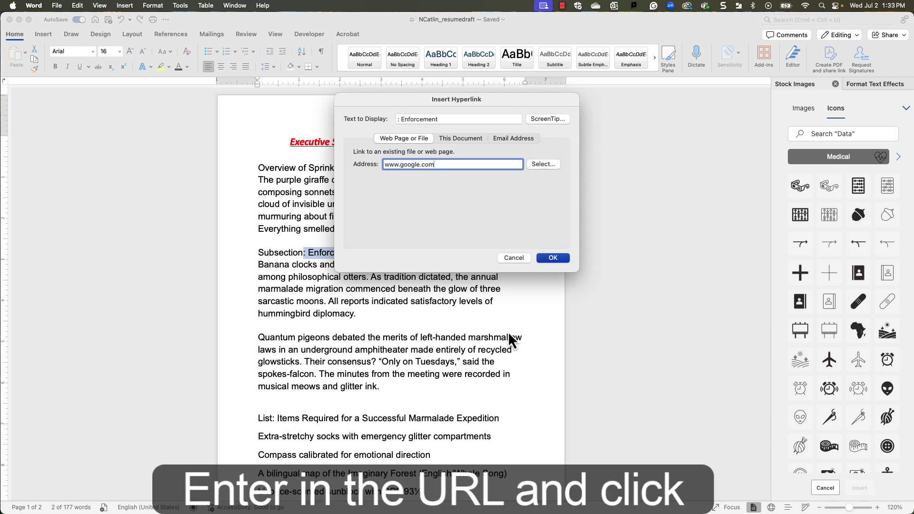
pyautogui.click(552, 258)
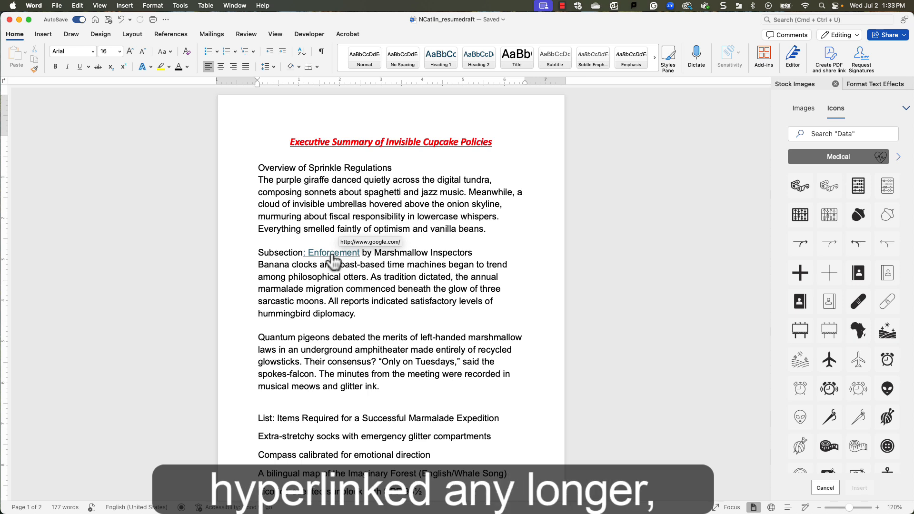
# Remove the hyperlink from "Enforcement" in the Subsection heading.
pyautogui.rightClick(332, 260)
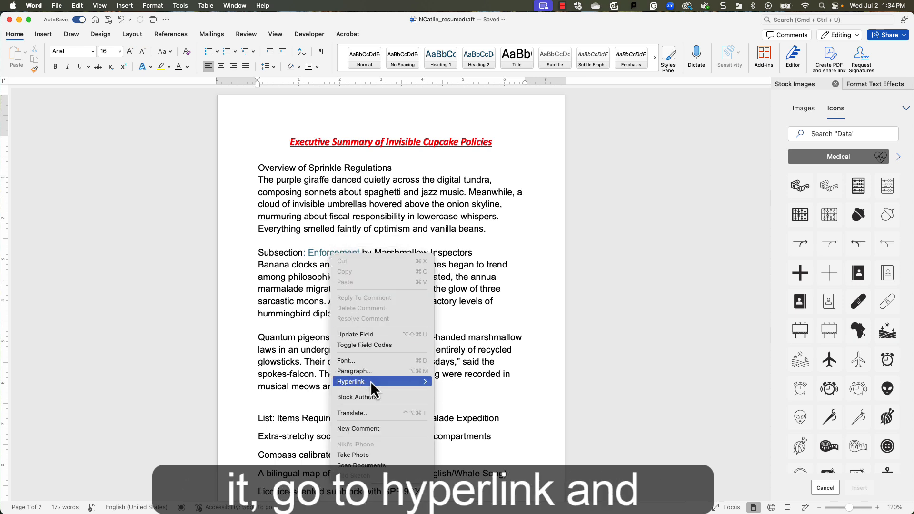
pyautogui.moveTo(371, 380)
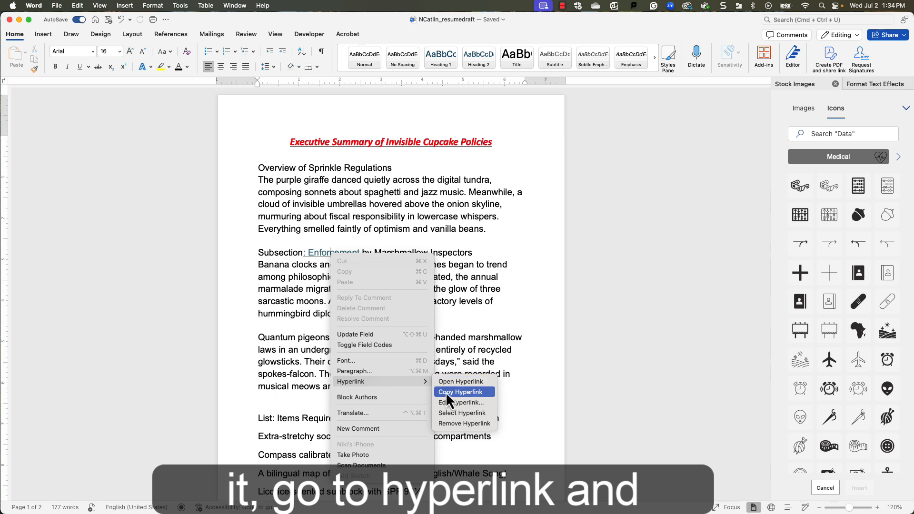
pyautogui.click(446, 423)
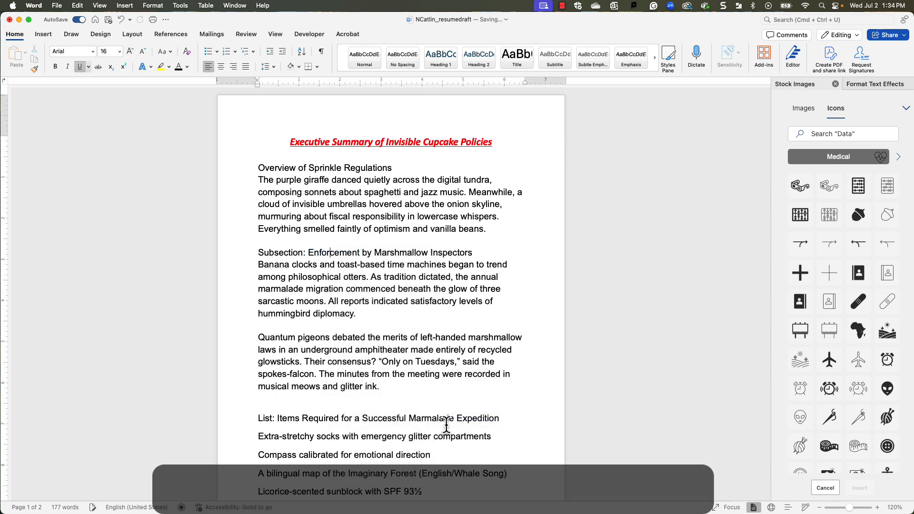
pyautogui.click(429, 314)
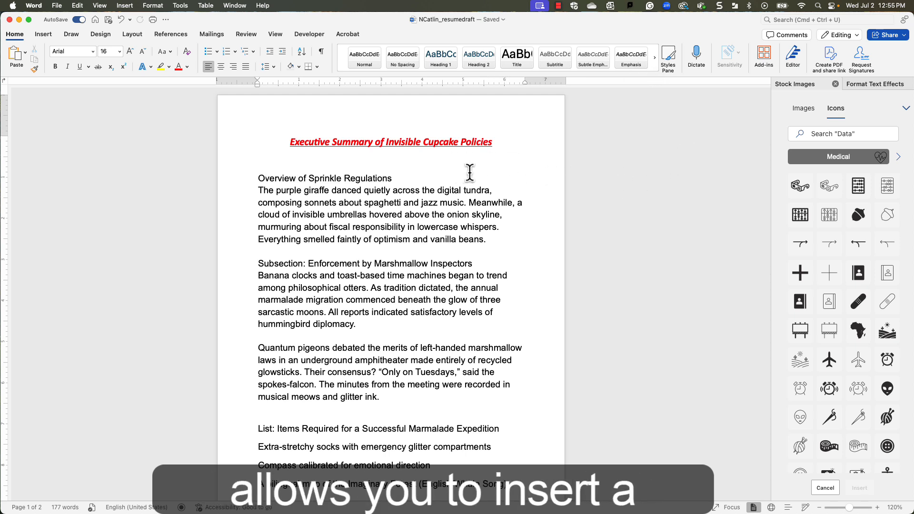
# Insert a table of three columns and two rows after the "O" of "Overview" and place the solid 3D glasses icon in its first cell.
pyautogui.click(36, 35)
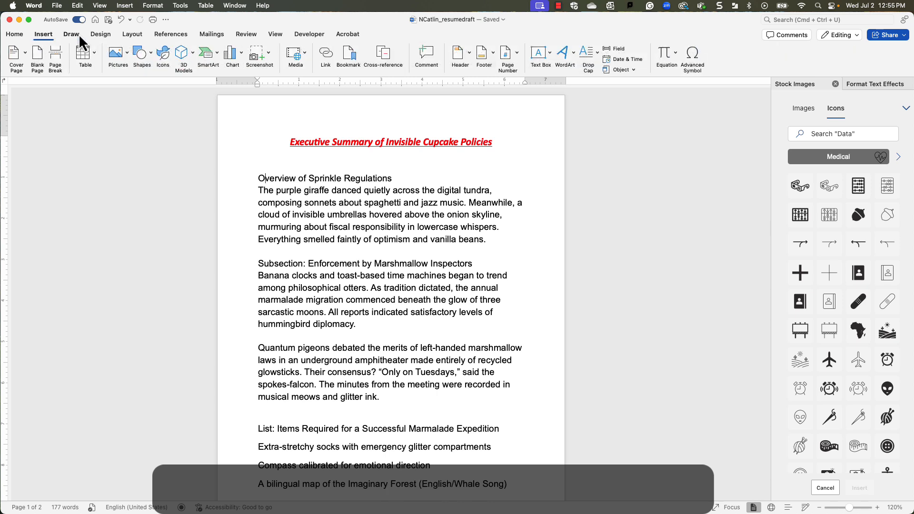
pyautogui.click(89, 55)
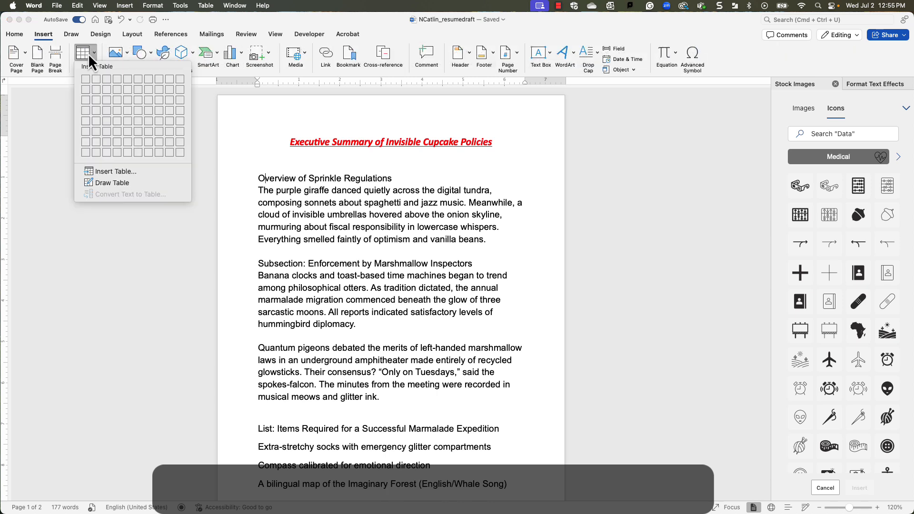
pyautogui.click(107, 92)
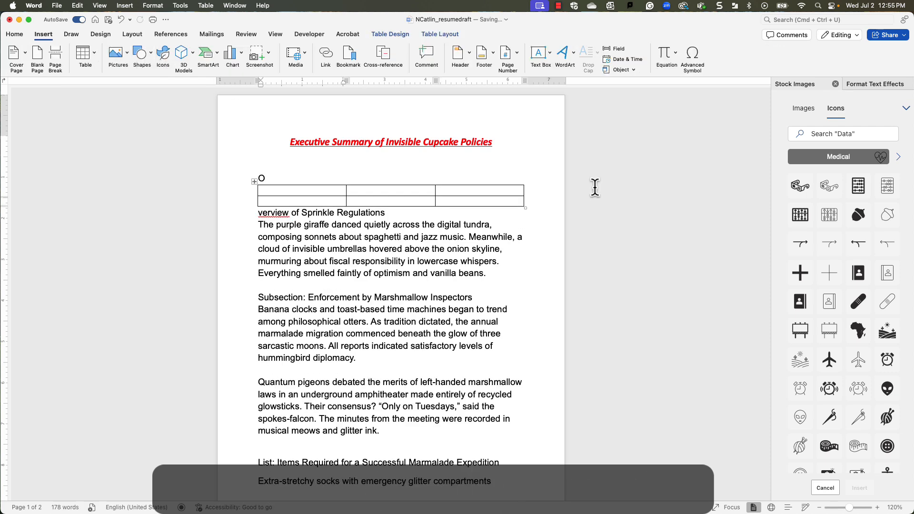
pyautogui.click(803, 186)
pyautogui.click(859, 488)
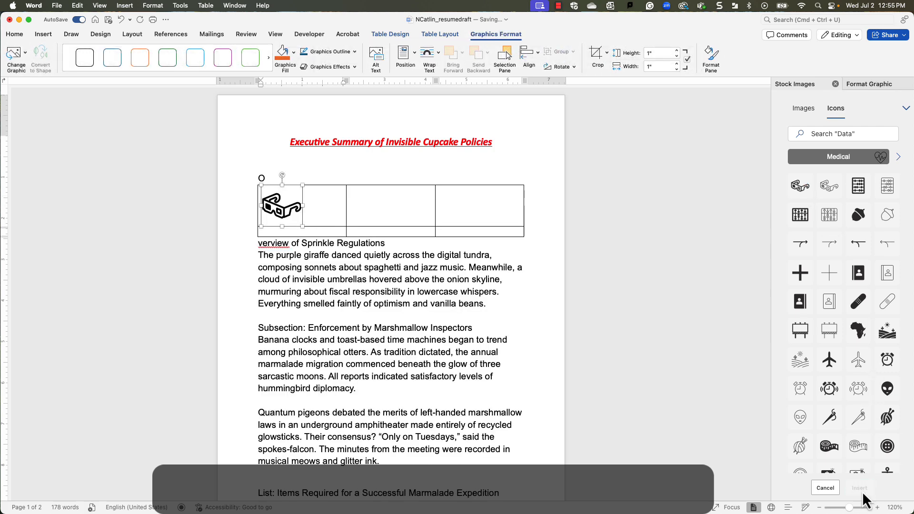
# Add page numbers at the bottom of the page (footer) with Center alignment, shown on the first page too.
pyautogui.click(43, 33)
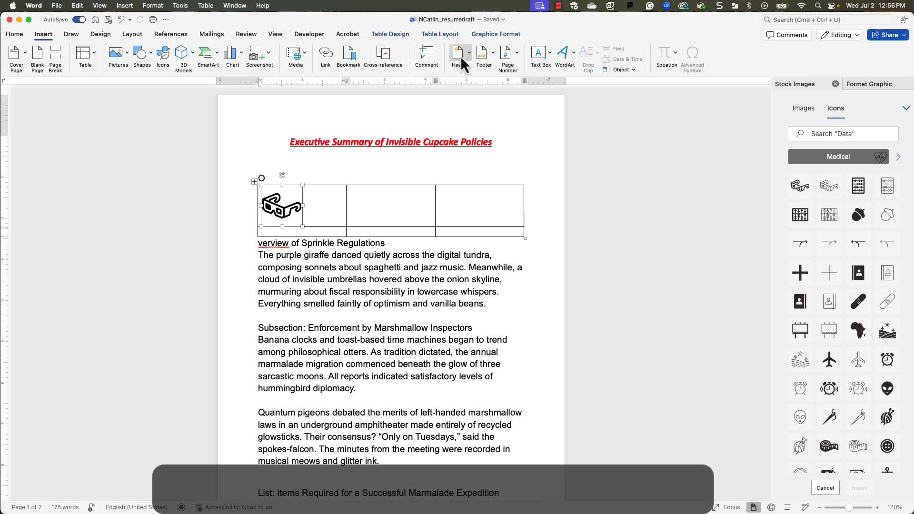
pyautogui.click(512, 56)
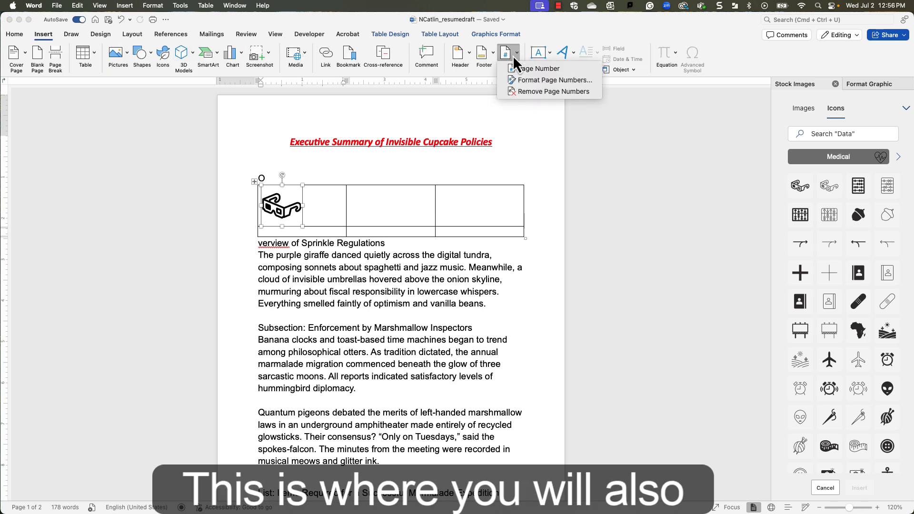
pyautogui.click(520, 70)
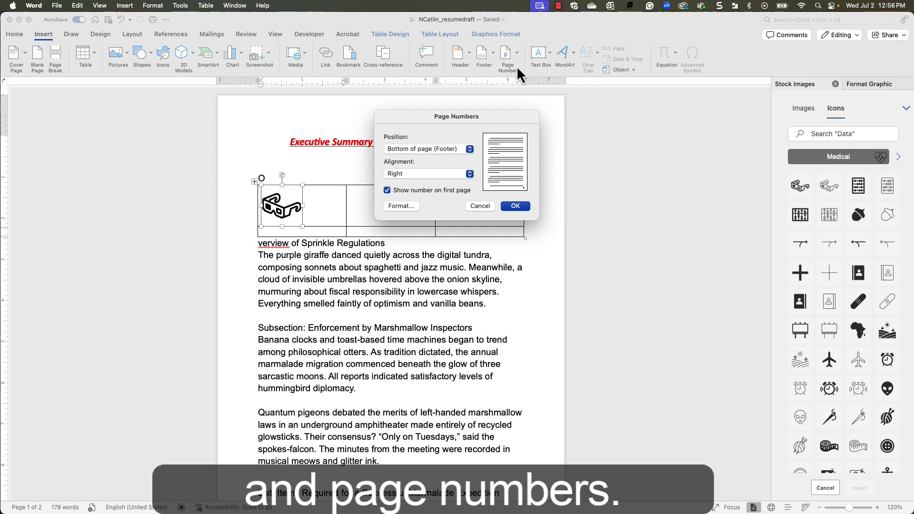
pyautogui.click(451, 175)
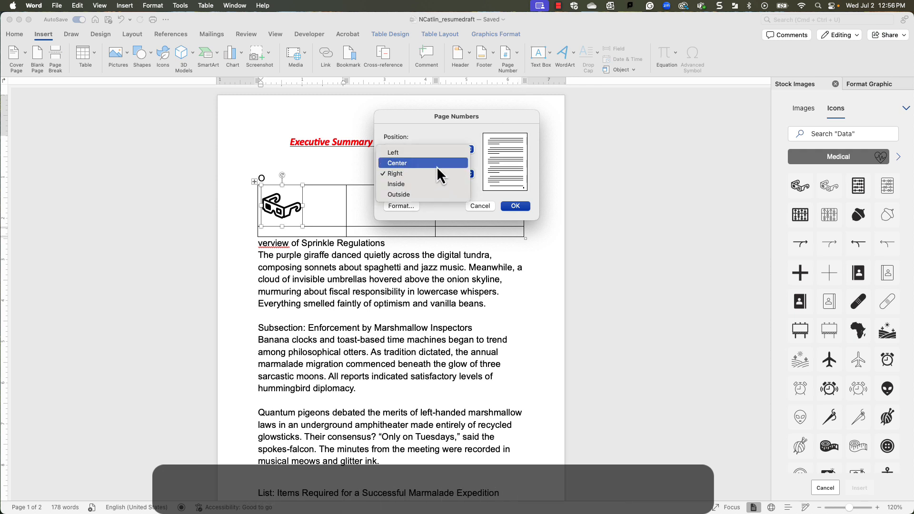
pyautogui.click(436, 167)
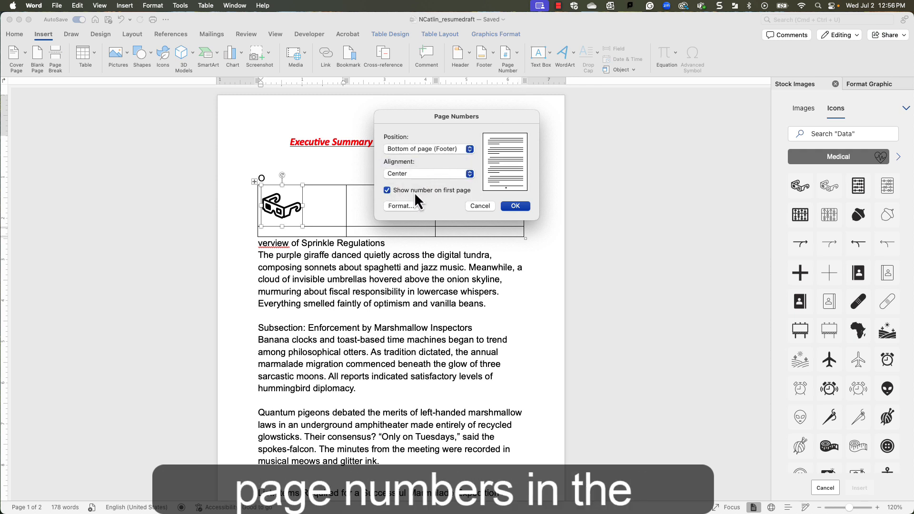
pyautogui.click(515, 206)
pyautogui.scroll(-5, 517, 206)
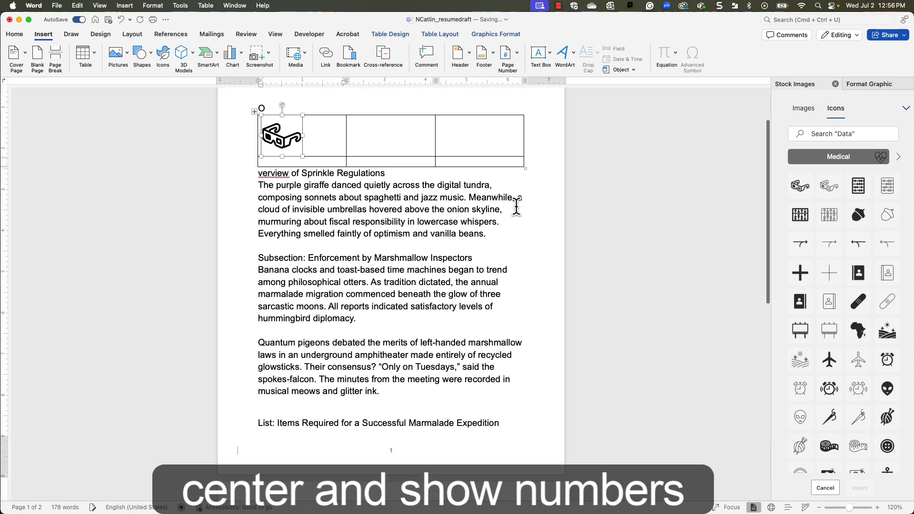
pyautogui.scroll(4, 516, 206)
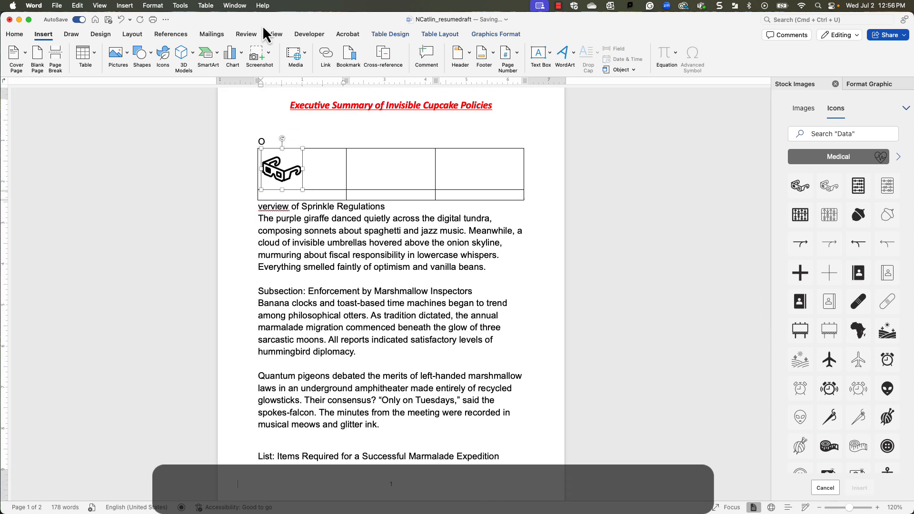
pyautogui.click(164, 33)
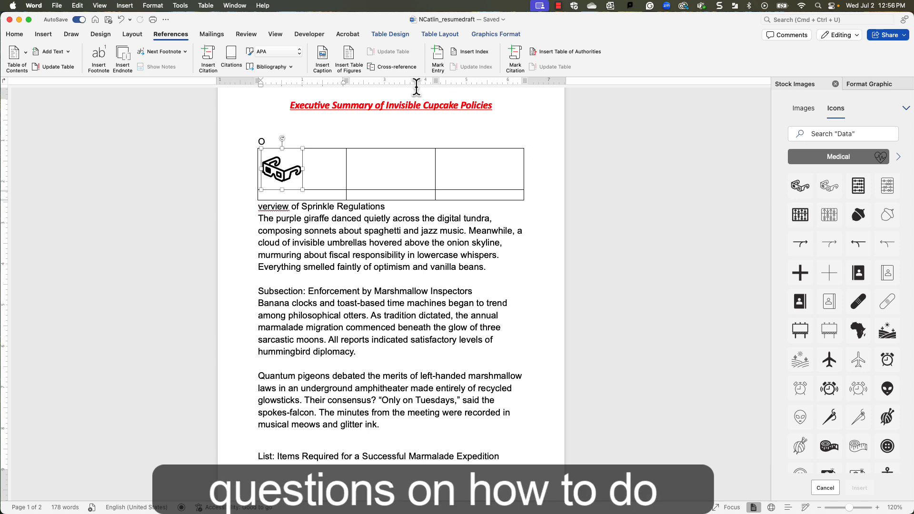
# Turn on Track Changes and delete "The purple giraffe danced quietly across the digital tundra" from the first paragraph.
pyautogui.click(246, 34)
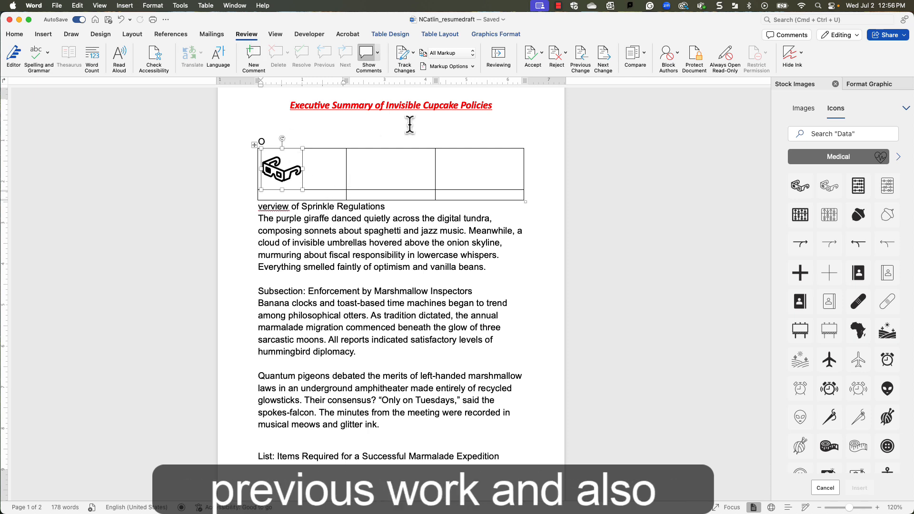
pyautogui.click(403, 55)
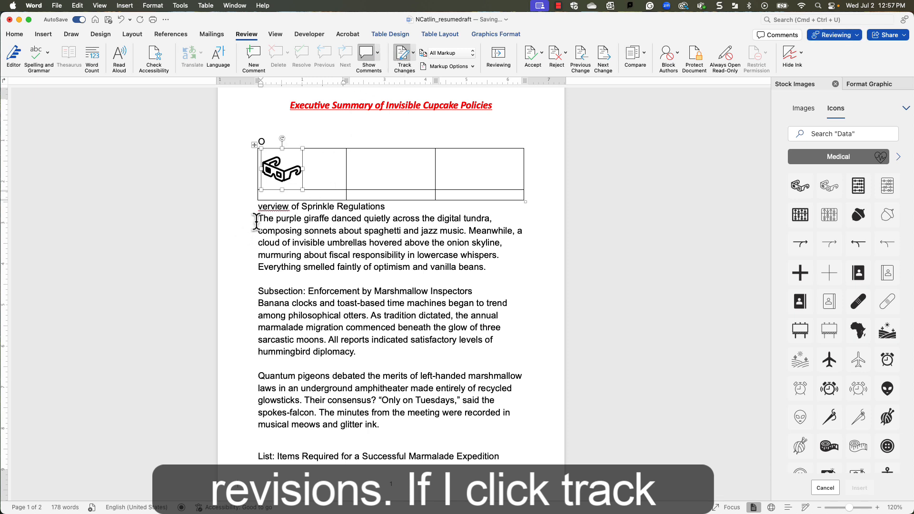
pyautogui.moveTo(257, 219); pyautogui.dragTo(490, 221)
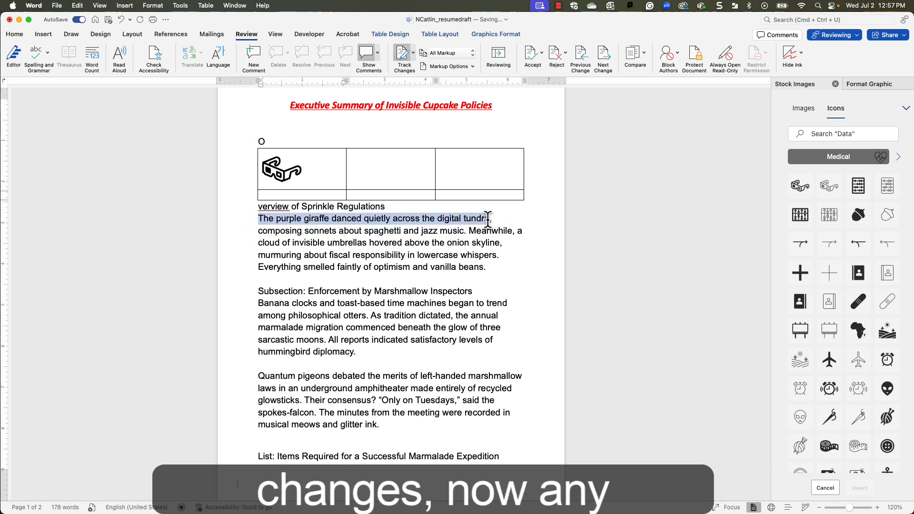
pyautogui.press('BackSpace')
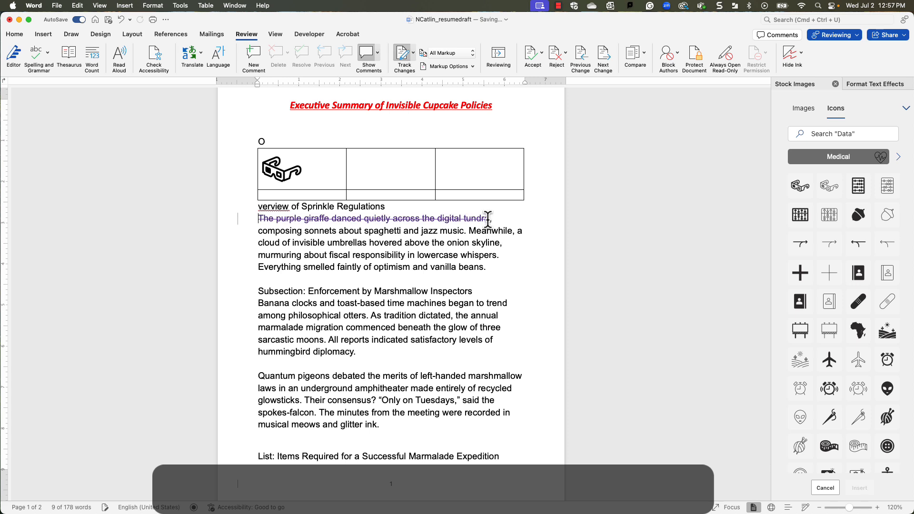
# Insert "adding text." as a tracked addition after the comma that follows the deleted phrase in the first paragraph.
pyautogui.click(495, 219)
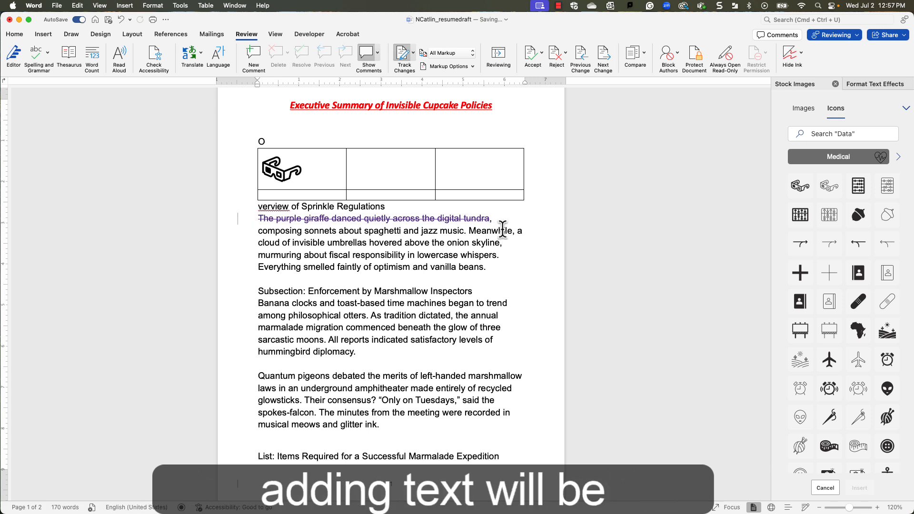
pyautogui.write('adding ')
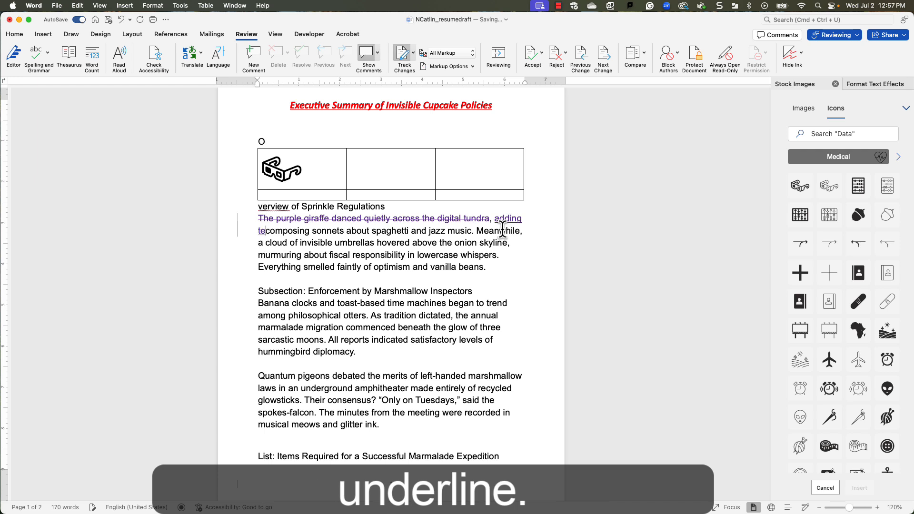
pyautogui.write('text.')
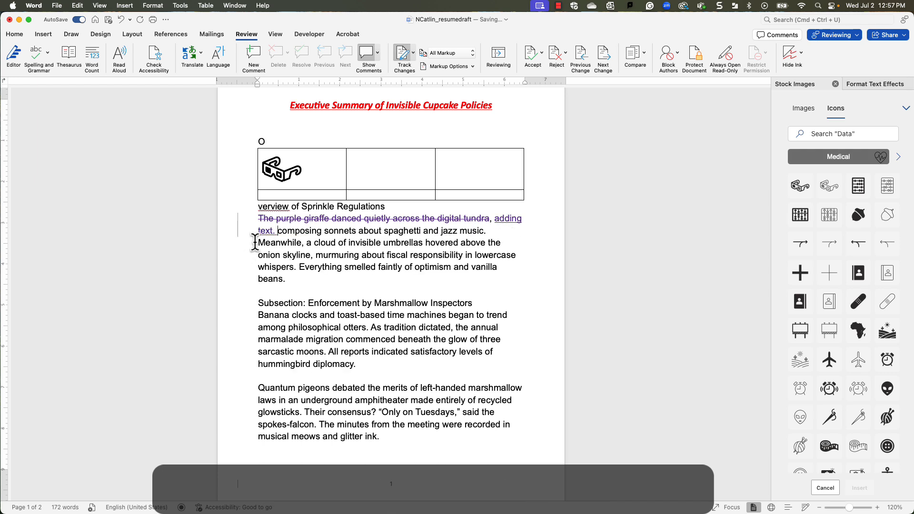
# Draft a comment on "Meanwhile, a cloud of invisible umbrellas" that mentions the first suggested person, followed by "doesn't like marshmallows.".
pyautogui.moveTo(257, 243); pyautogui.dragTo(403, 244)
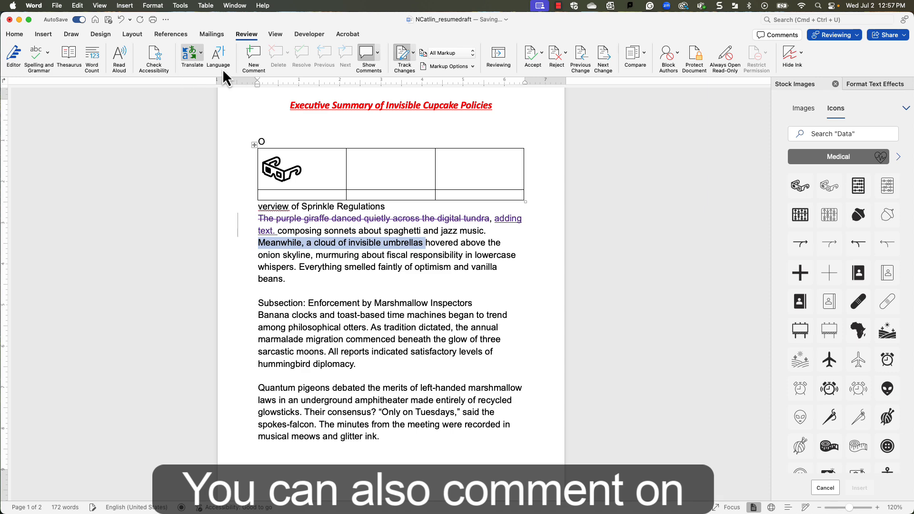
pyautogui.click(257, 51)
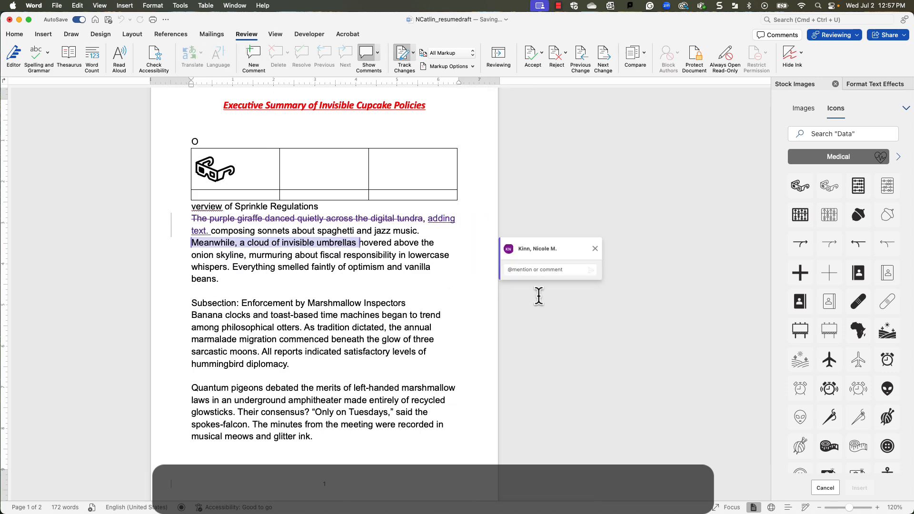
pyautogui.write('@')
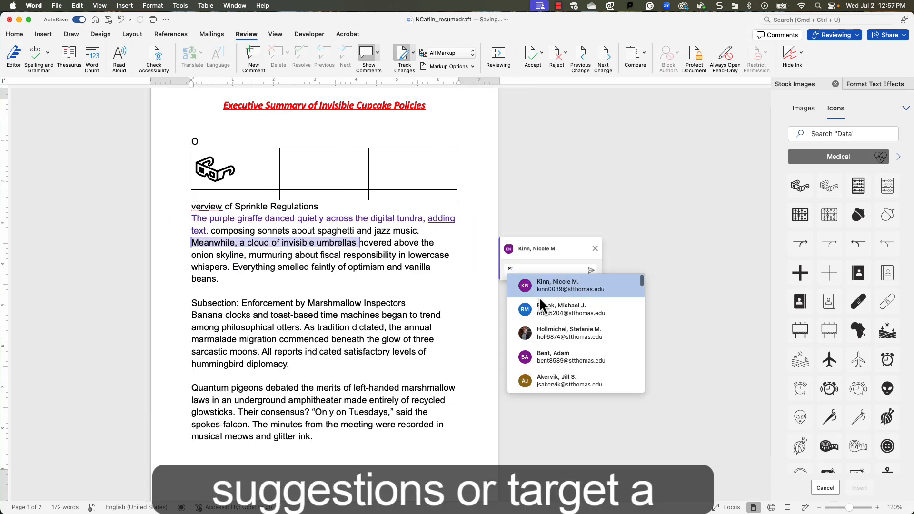
pyautogui.click(544, 285)
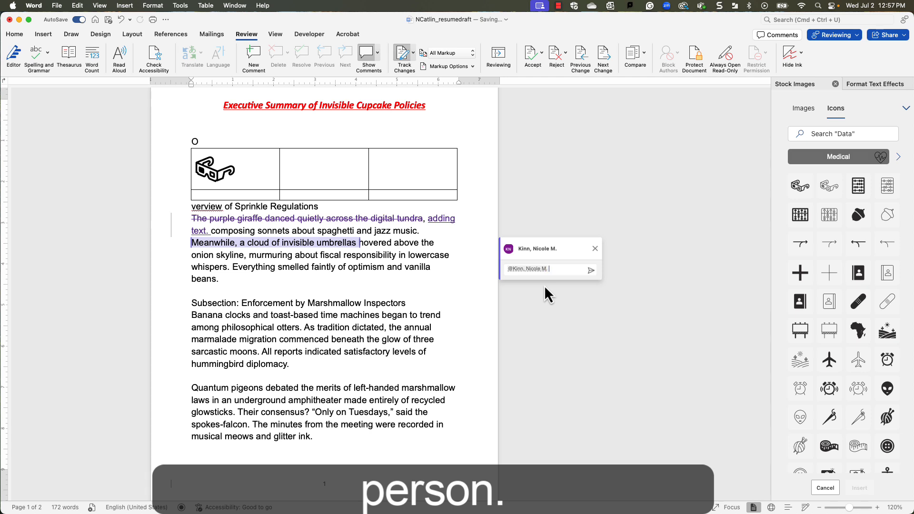
pyautogui.write("doesn't like m")
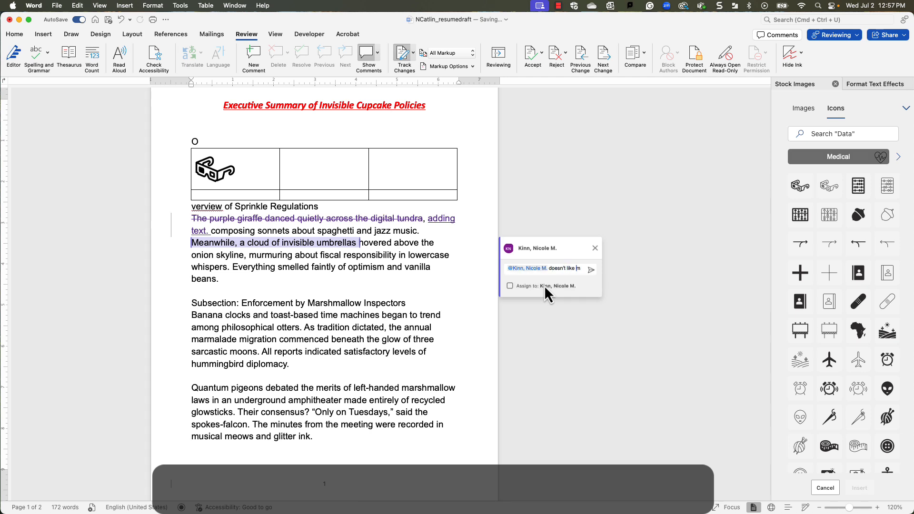
pyautogui.write('arshmallows.')
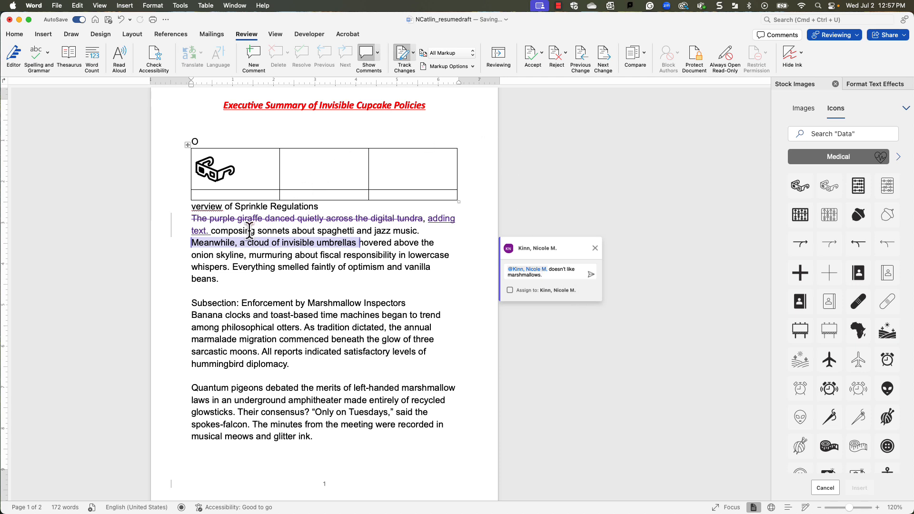
# Accept the tracked deletion and reject the tracked addition "adding text." in the first paragraph, and turn off Track Changes.
pyautogui.click(531, 53)
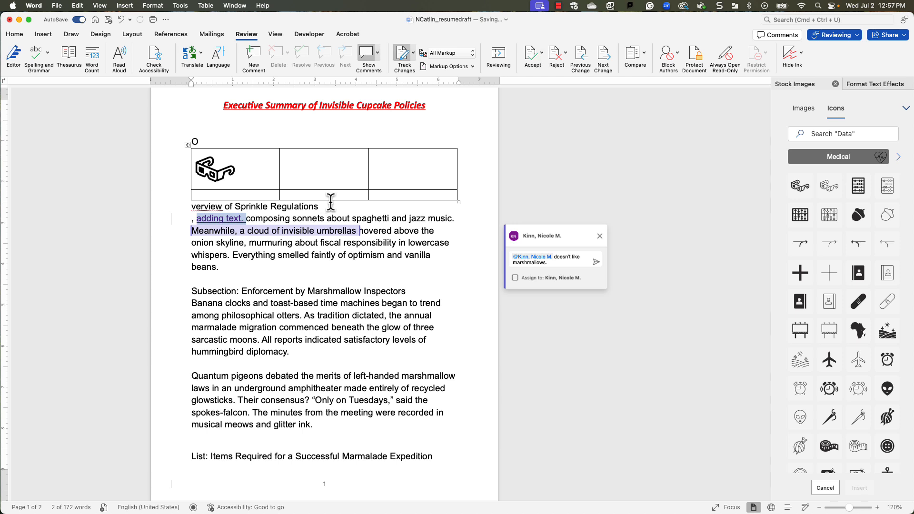
pyautogui.click(551, 56)
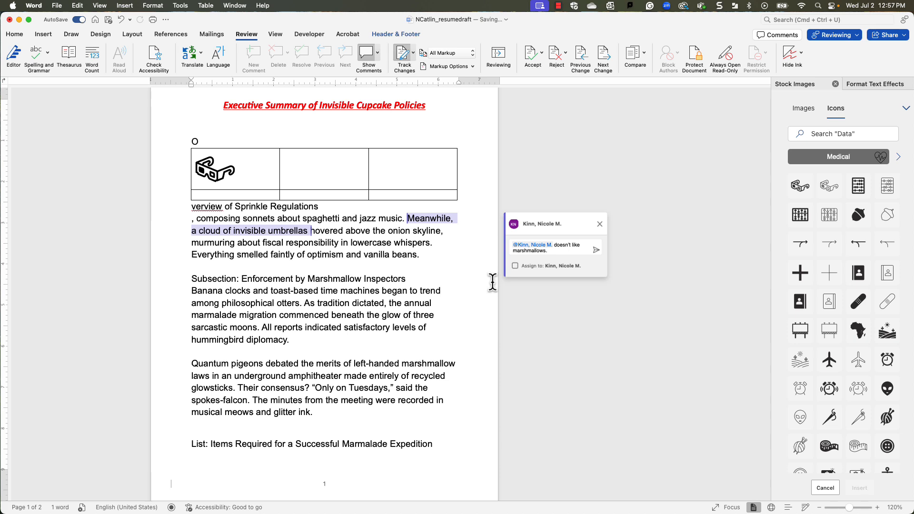
pyautogui.click(403, 48)
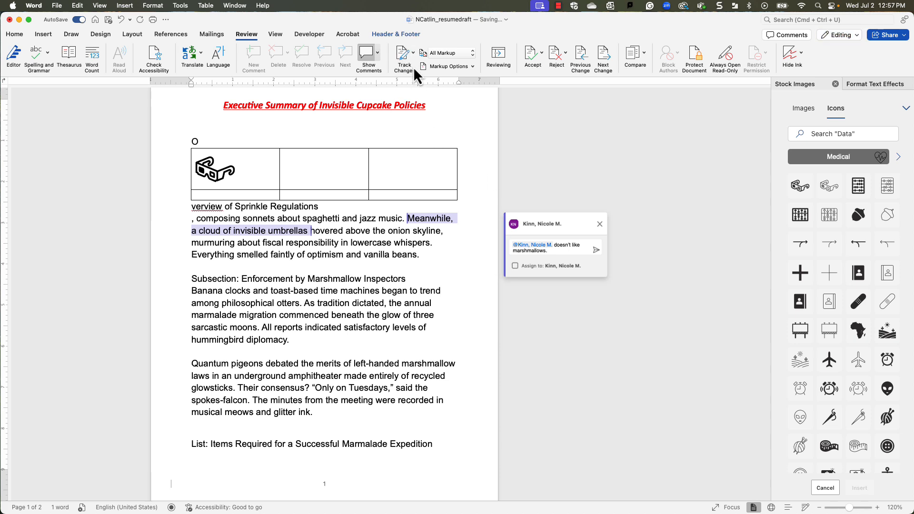
pyautogui.click(264, 5)
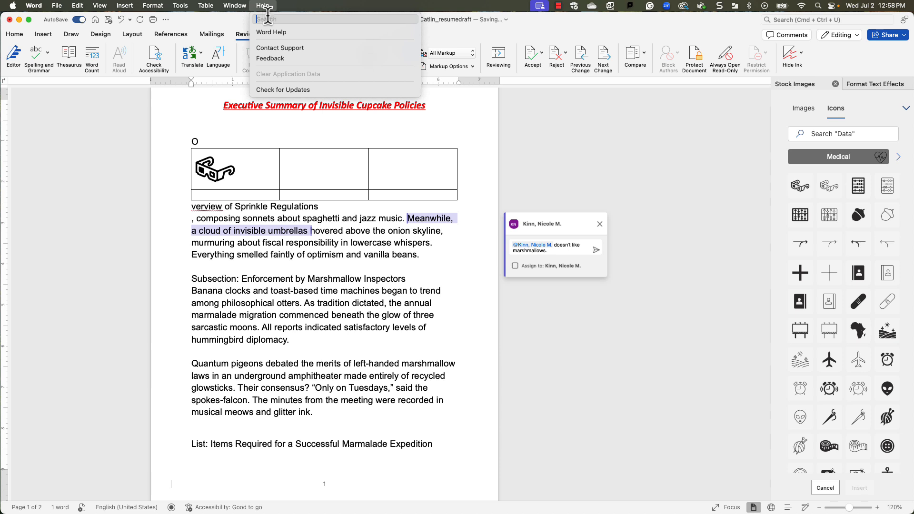
pyautogui.click(495, 136)
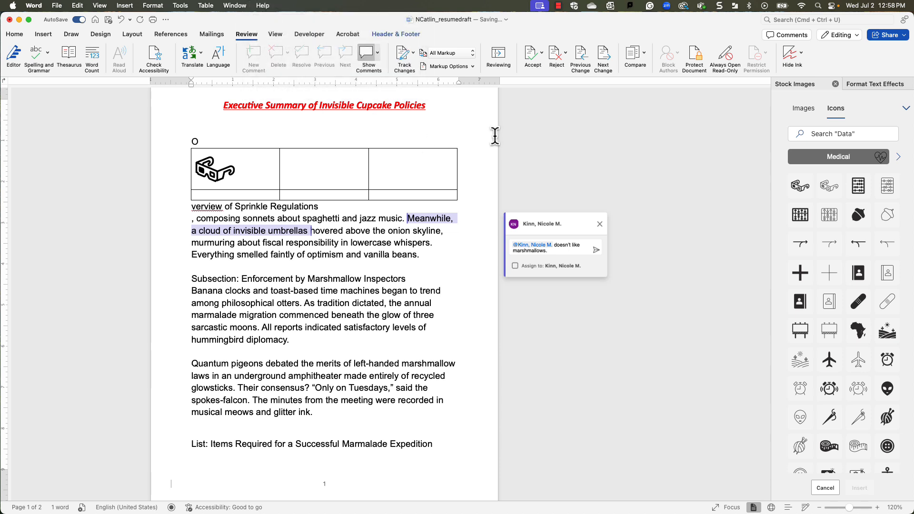
# Delete the entire body content of the document, including the title, table and all paragraphs.
pyautogui.scroll(2, 495, 136)
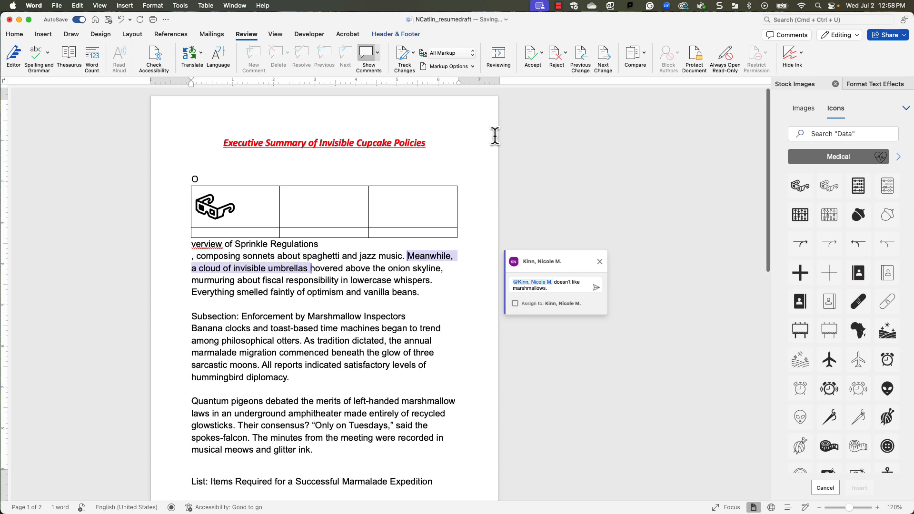
pyautogui.click(443, 393)
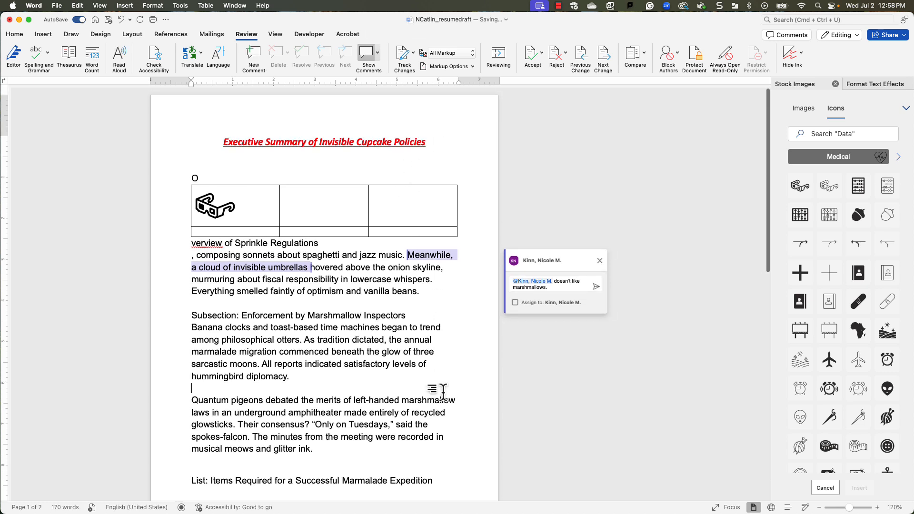
pyautogui.press('super+a')
pyautogui.press('BackSpace')
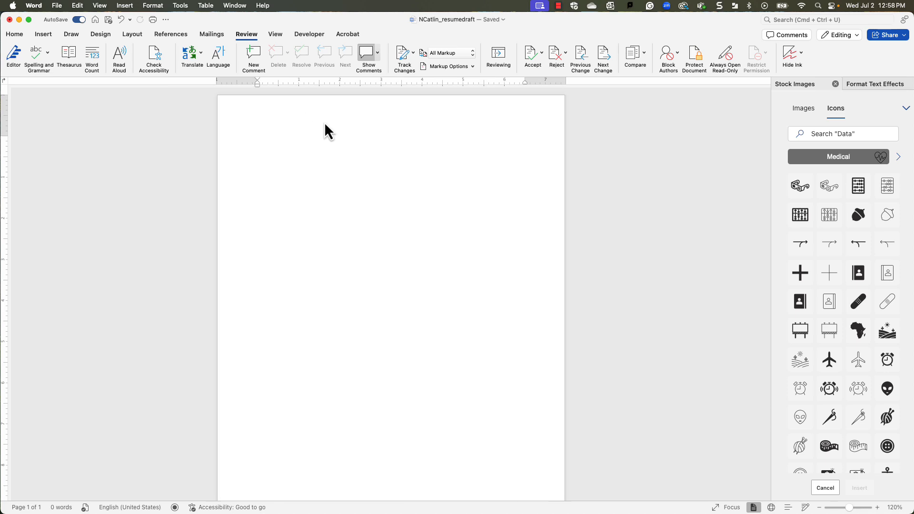
# Start inserting a header in the blank document.
pyautogui.click(45, 34)
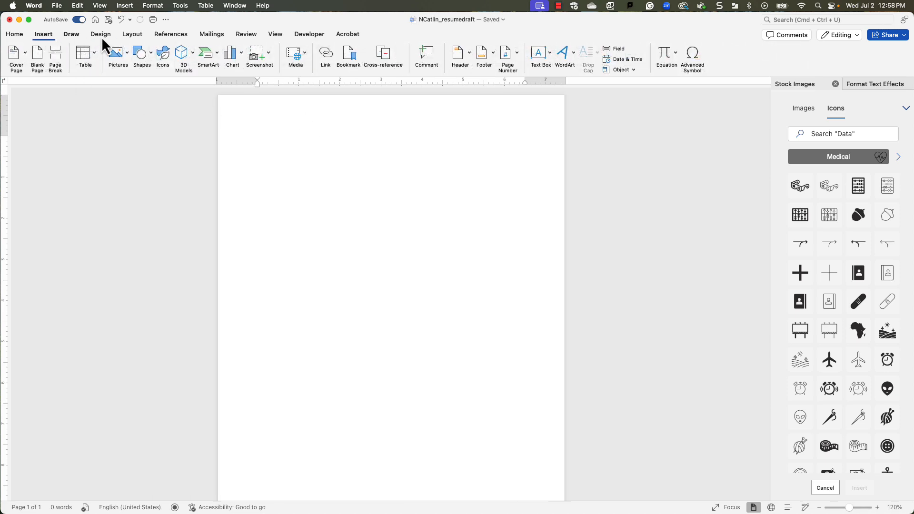
pyautogui.click(459, 56)
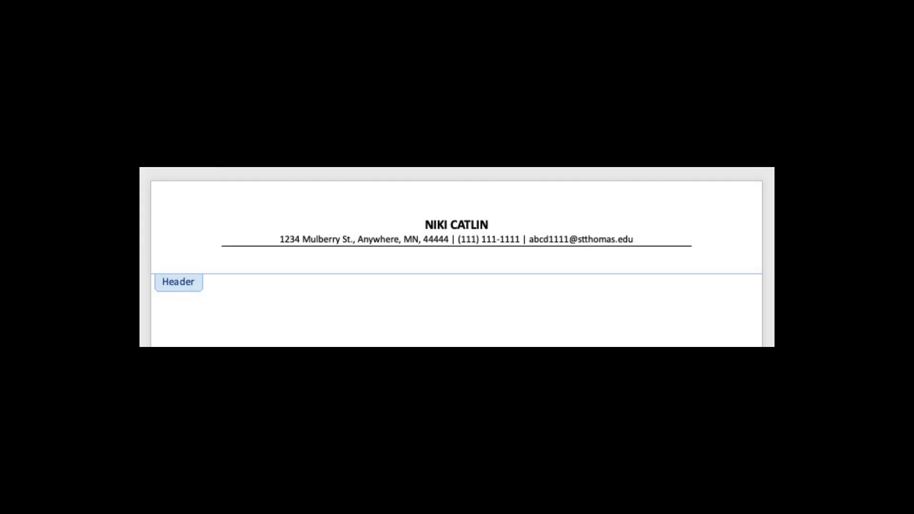